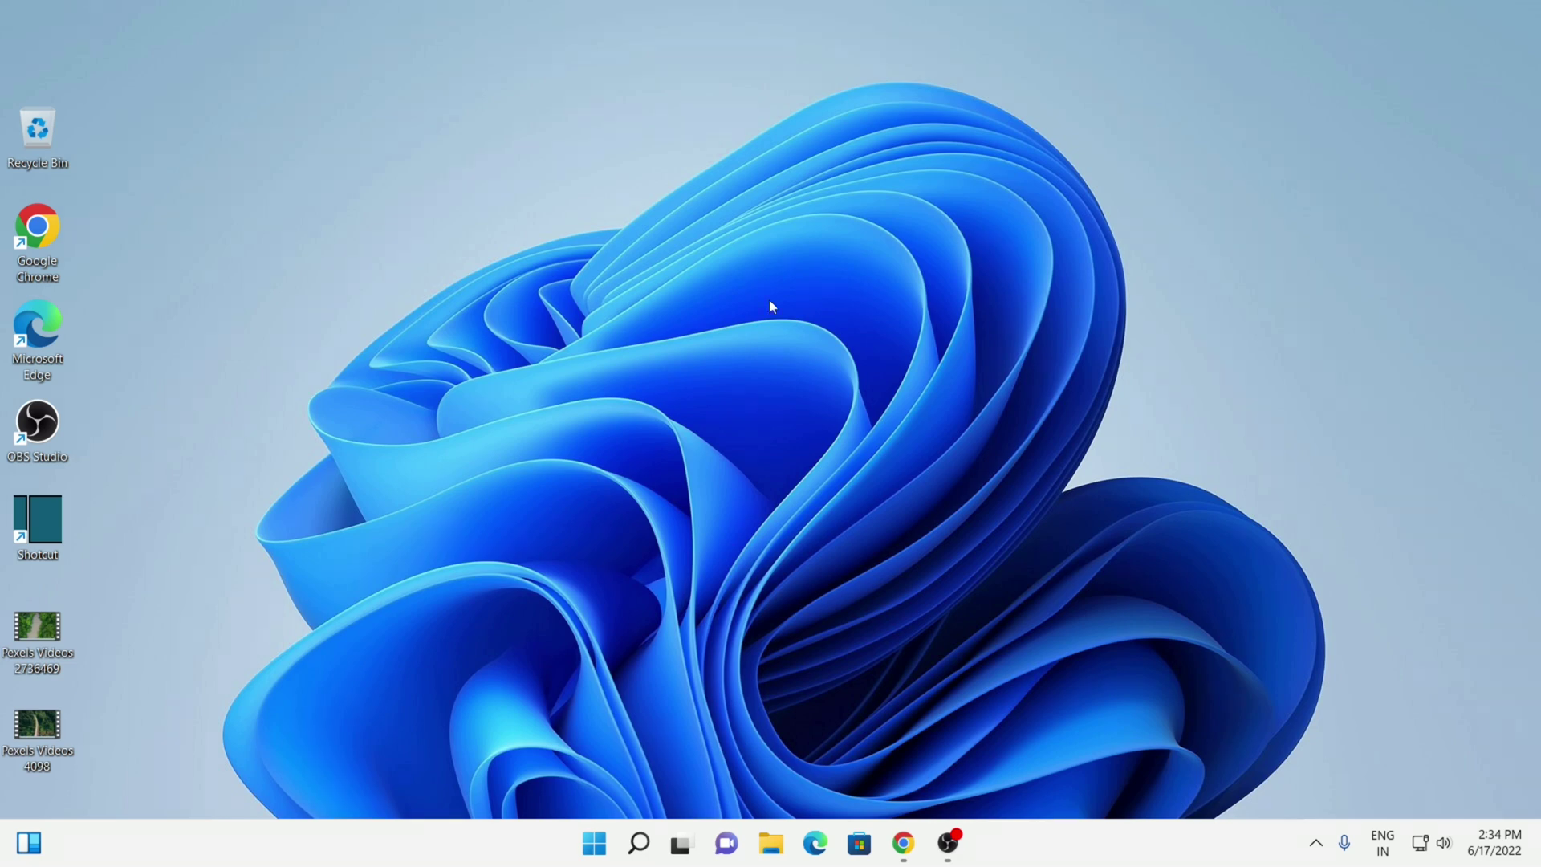
Step: Search the Start menu for 'video' and launch the Video Editor app
click(598, 842)
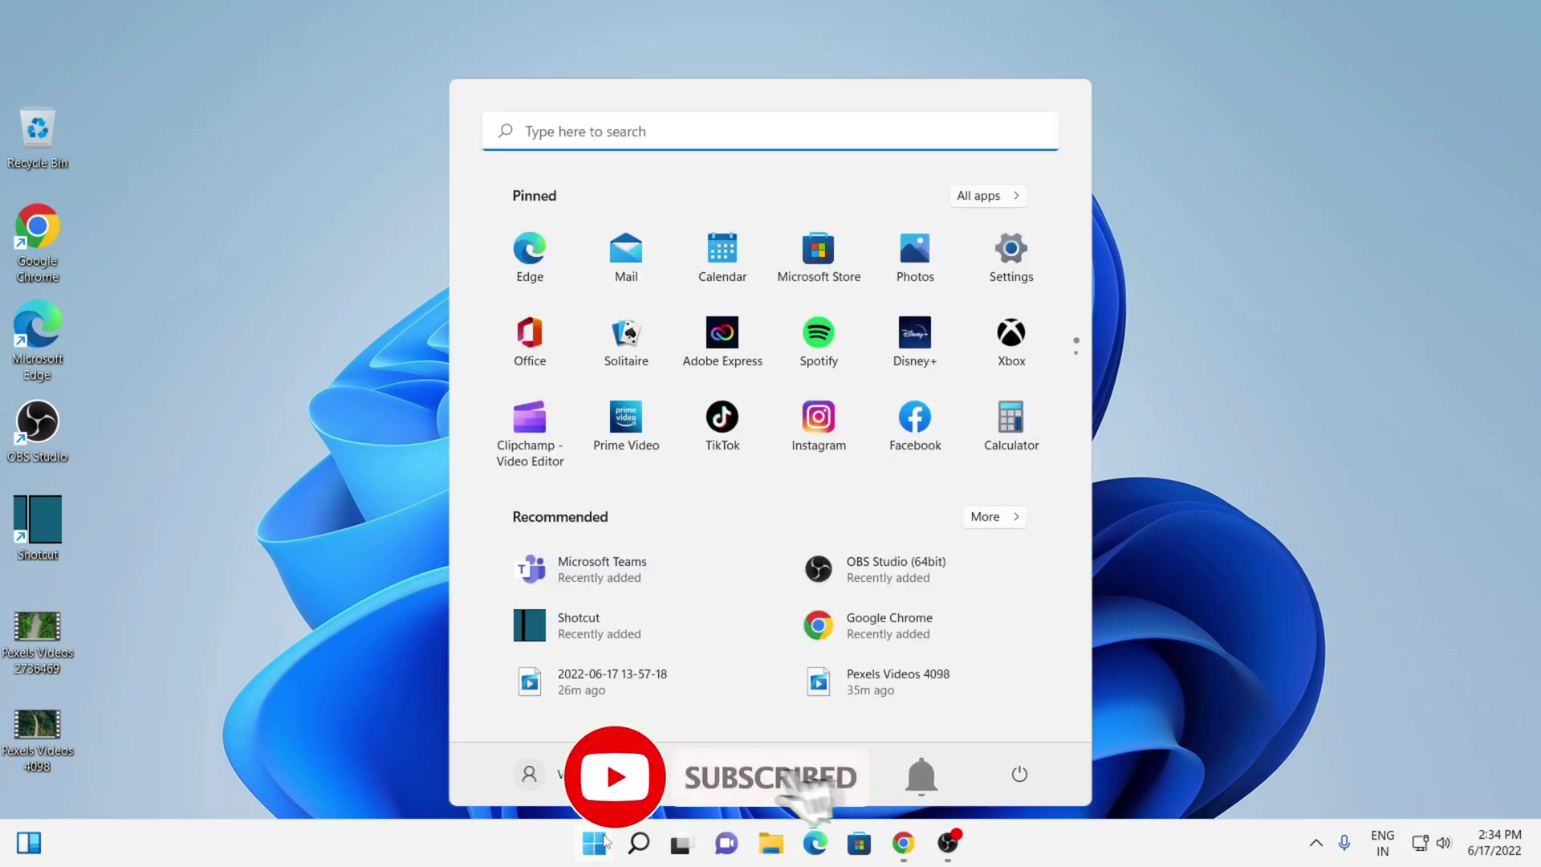
text(video)
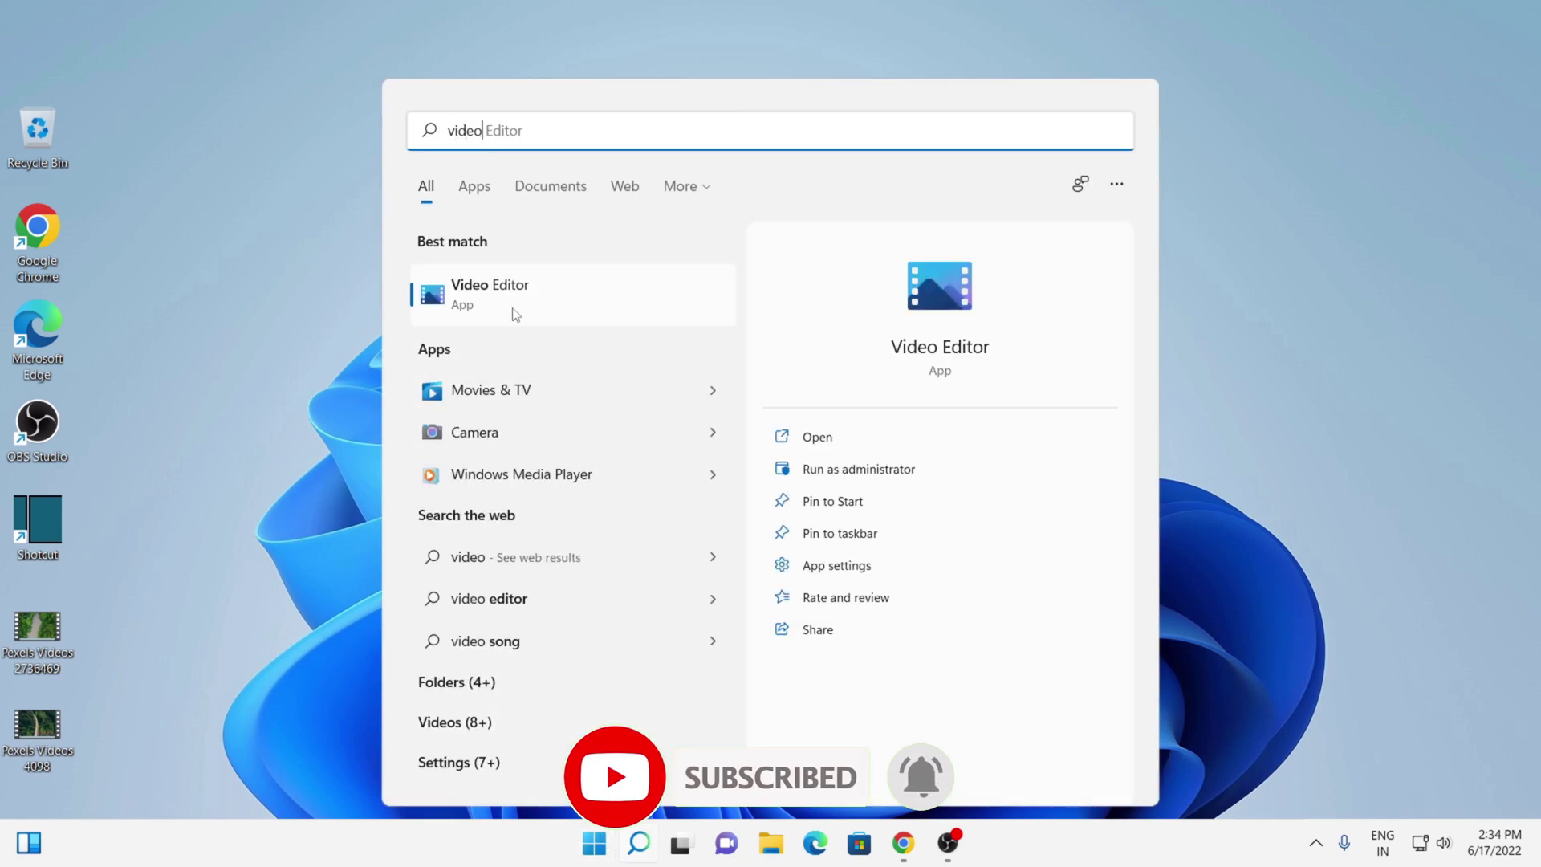
click(514, 312)
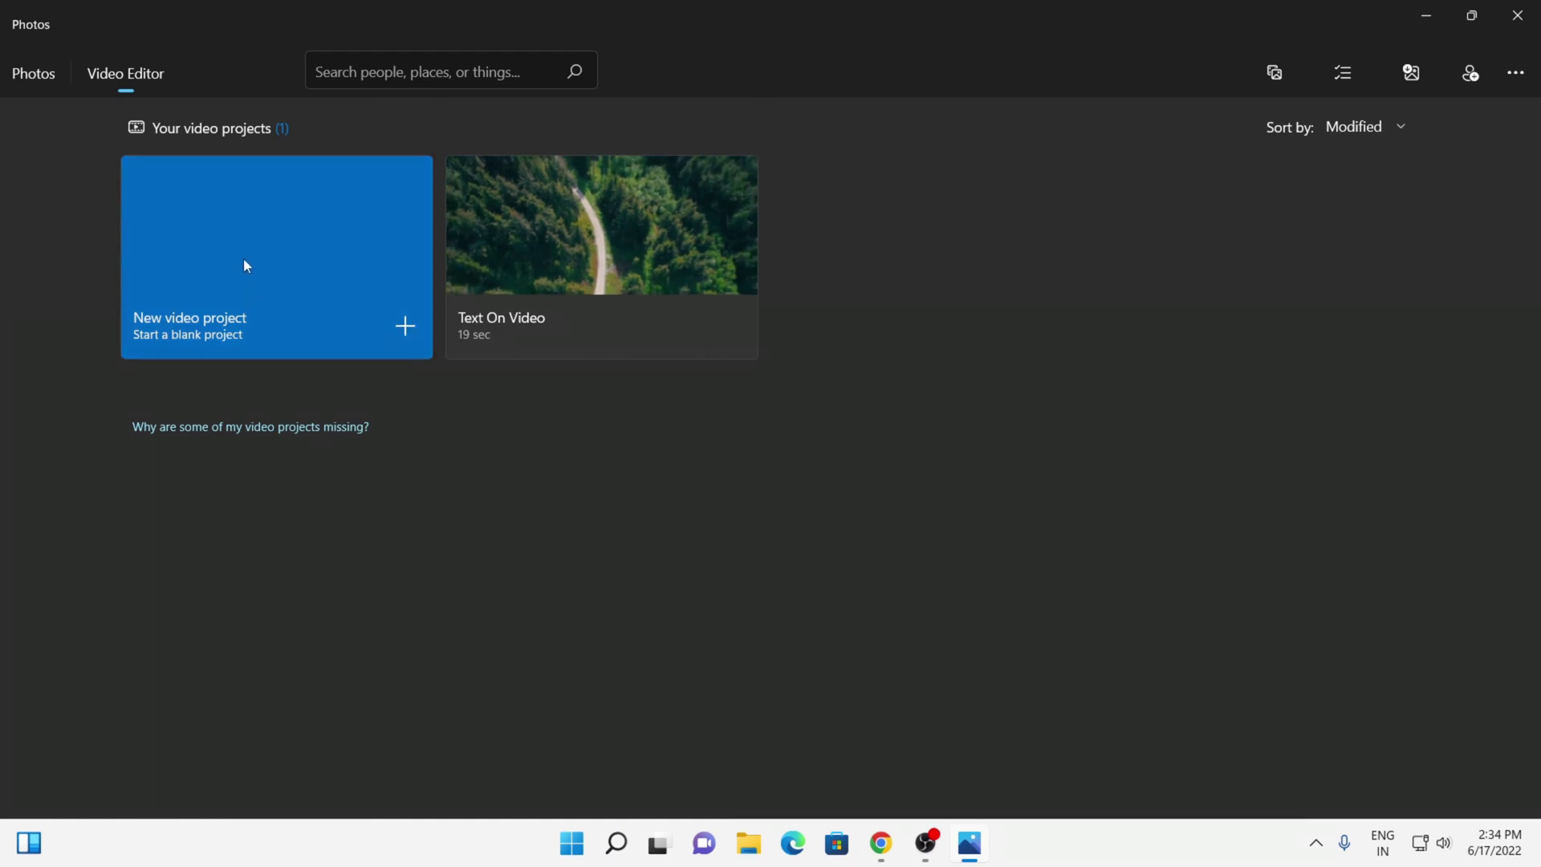
Step: Create a project named 'New video' and import Pexels Videos 4098 from this PC
click(244, 262)
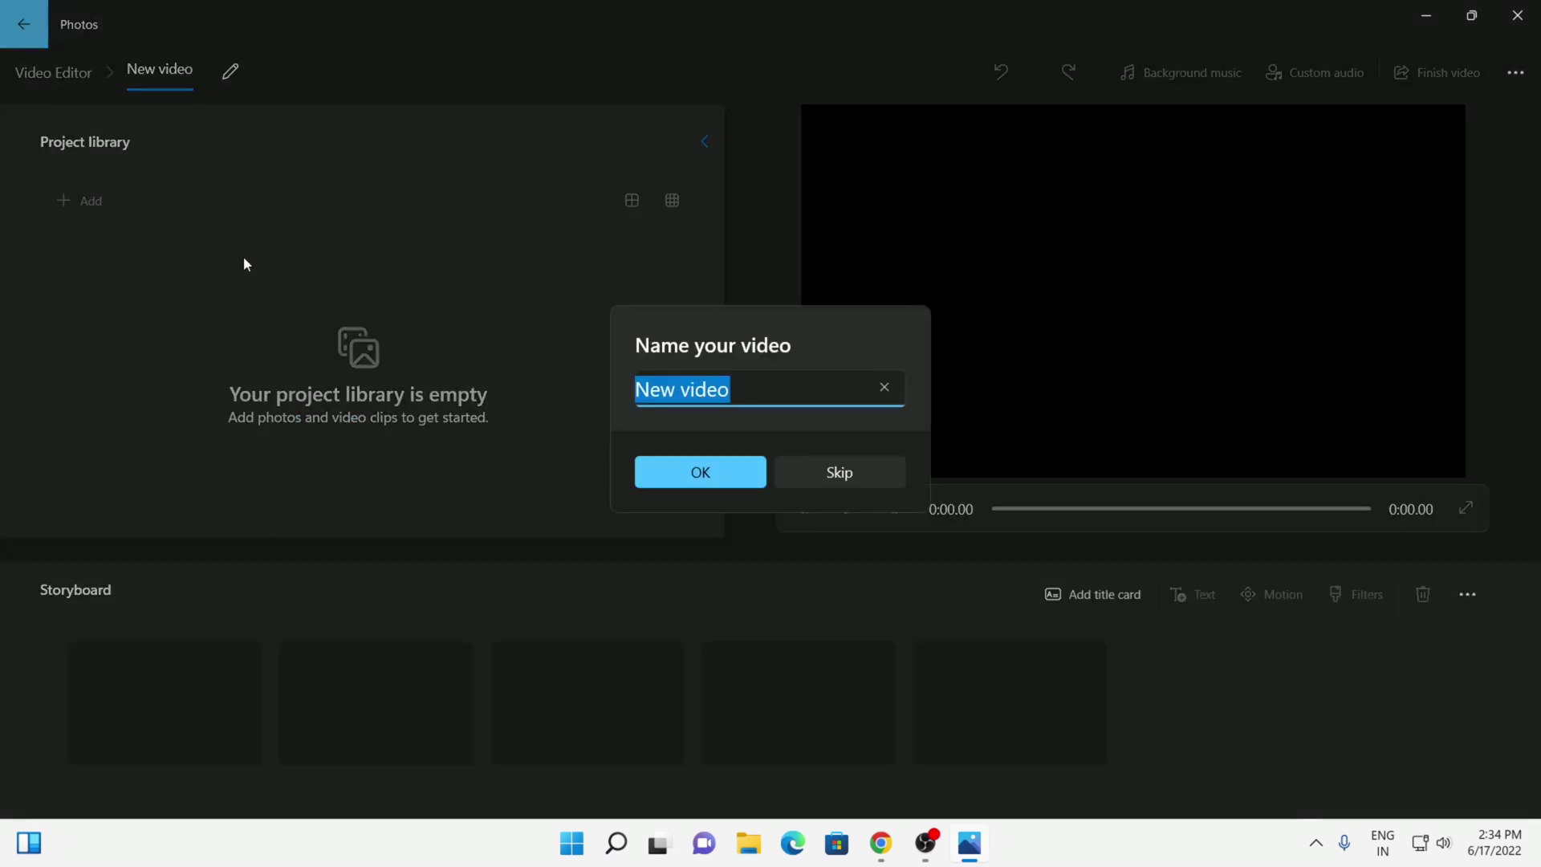
click(700, 471)
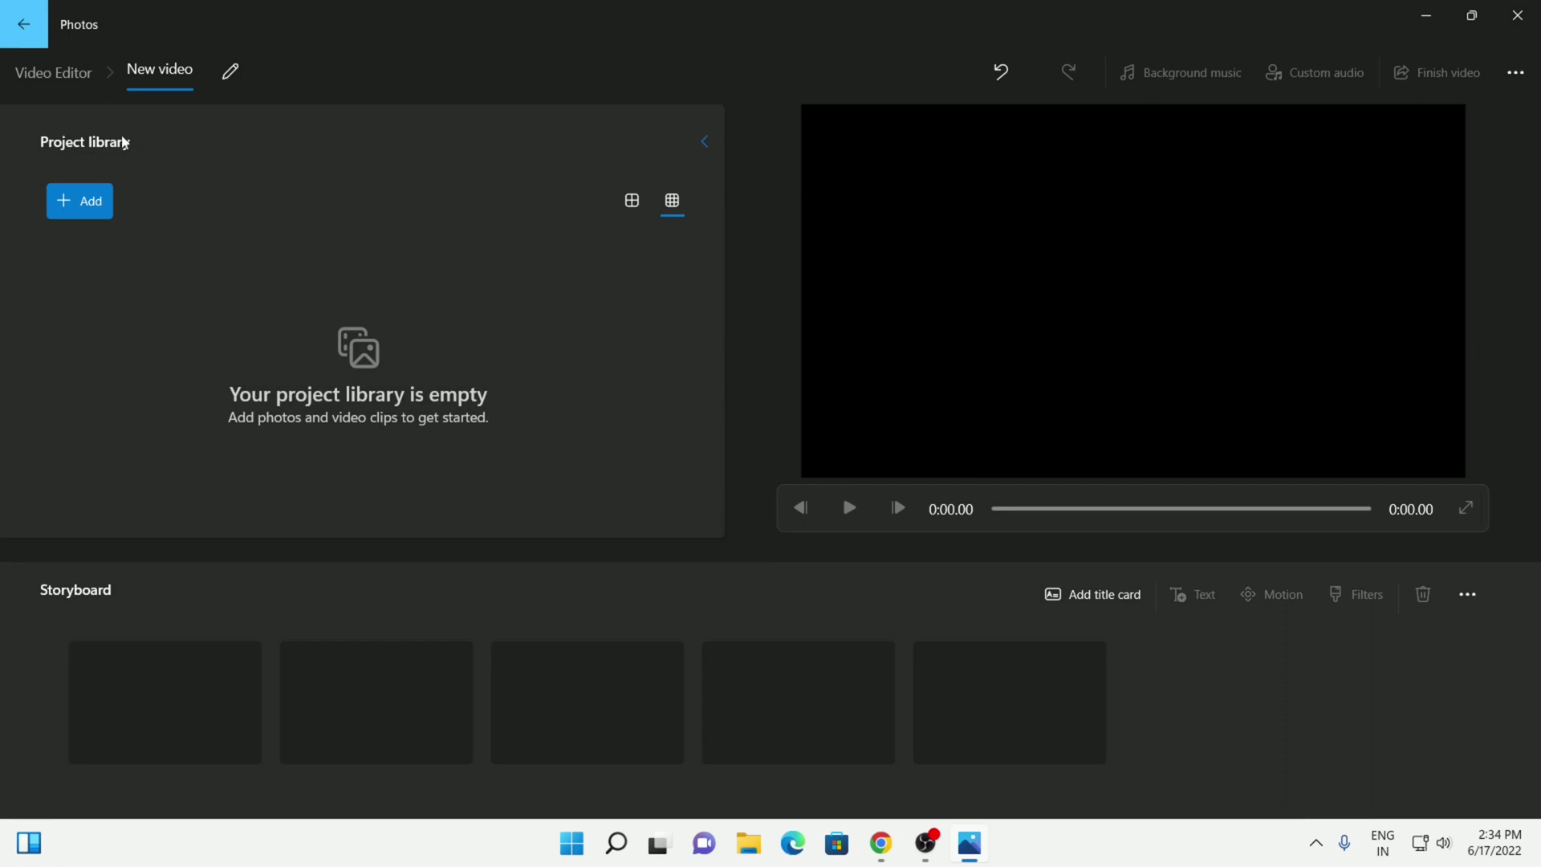
click(95, 201)
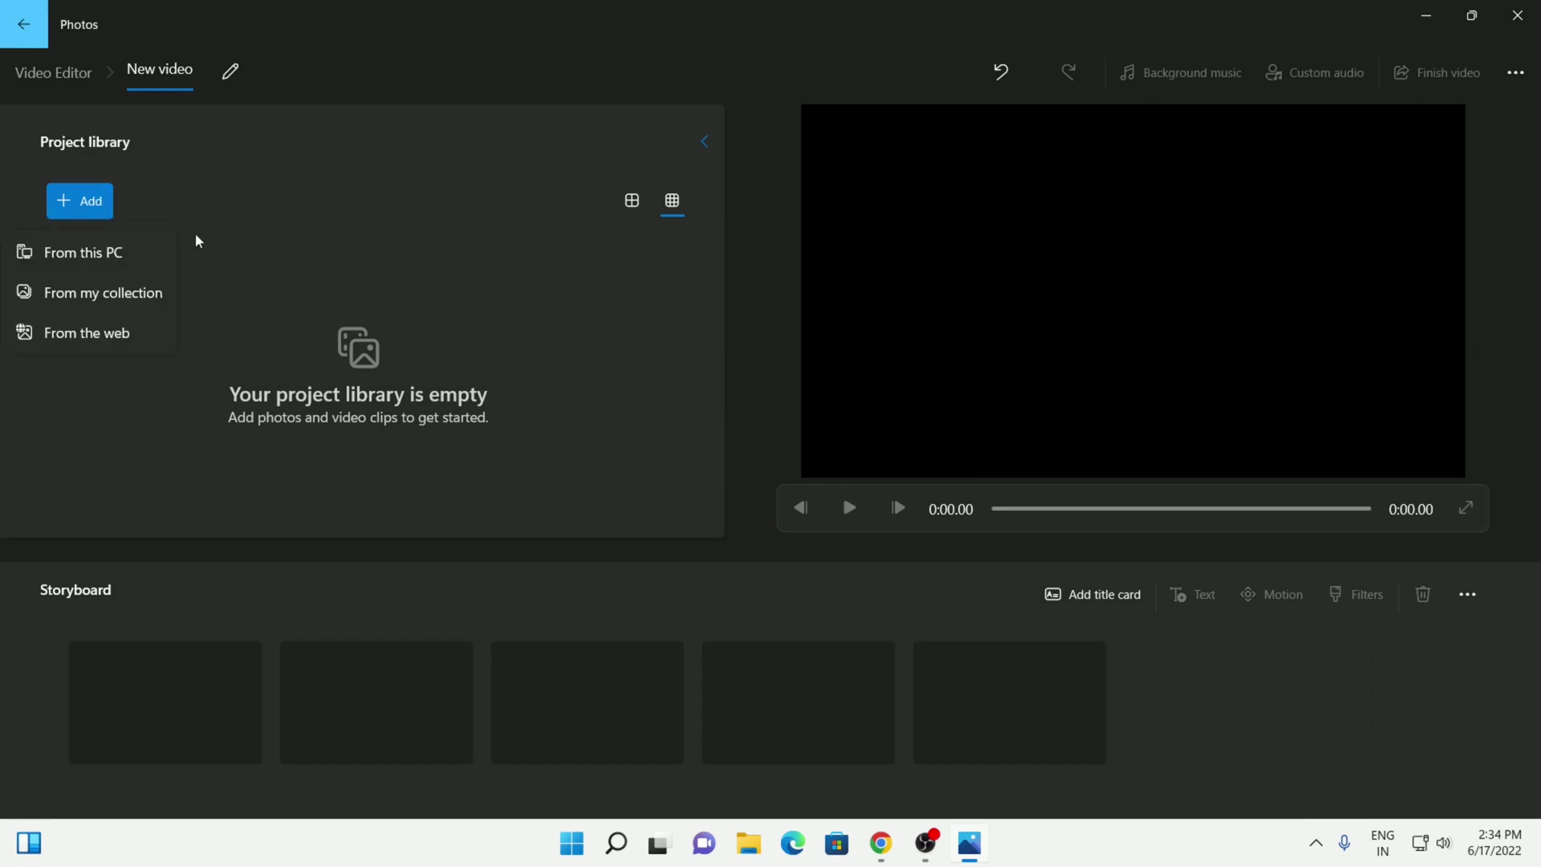
click(105, 254)
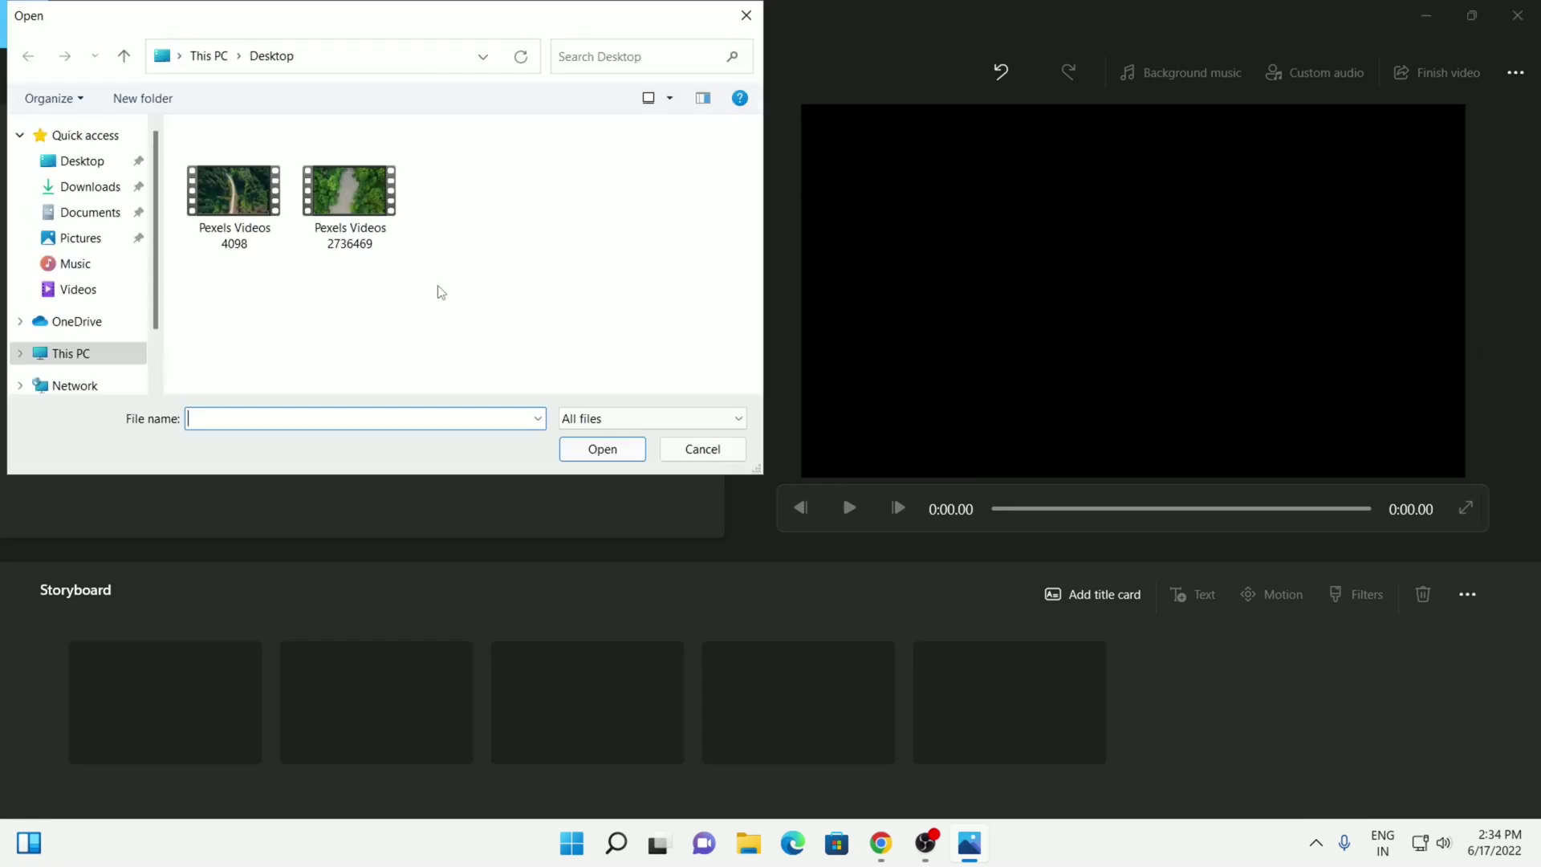
click(230, 220)
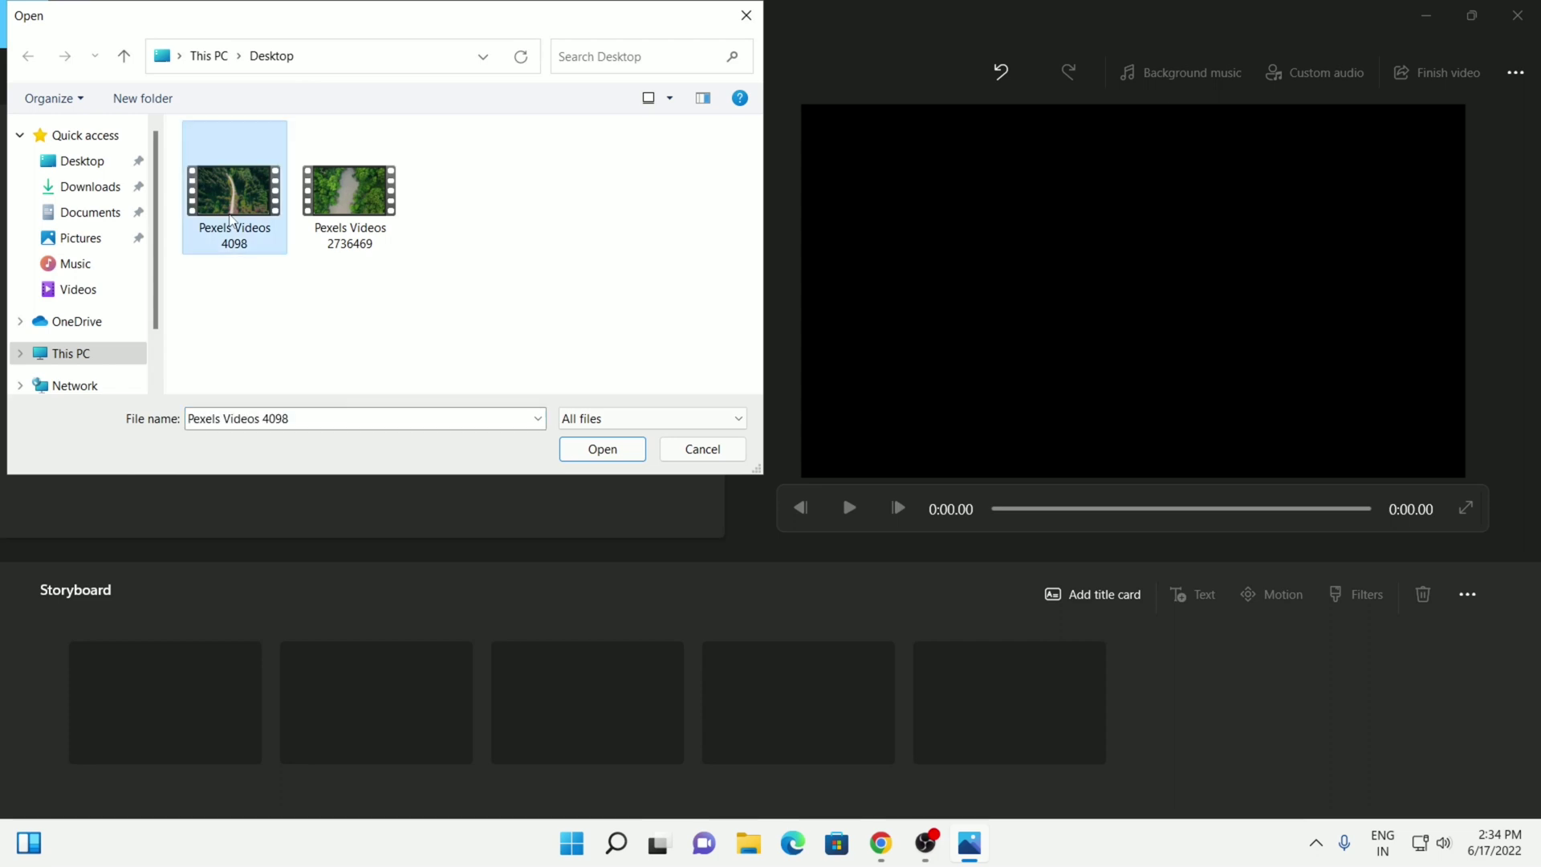
click(591, 448)
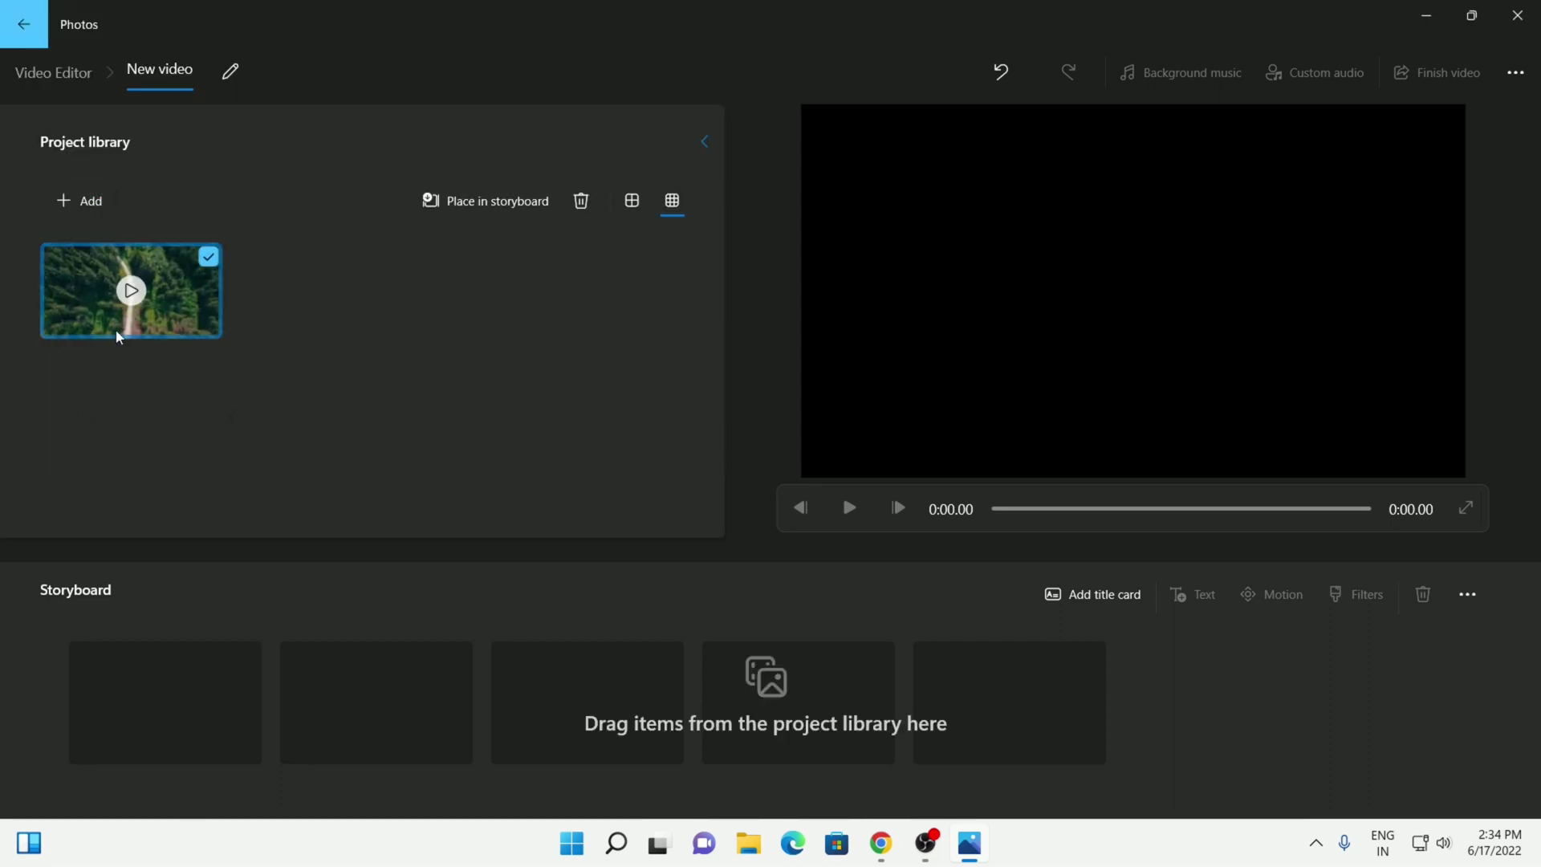
Step: Drag the forest clip onto the storyboard and start a text caption for it
drag(119, 321, 168, 686)
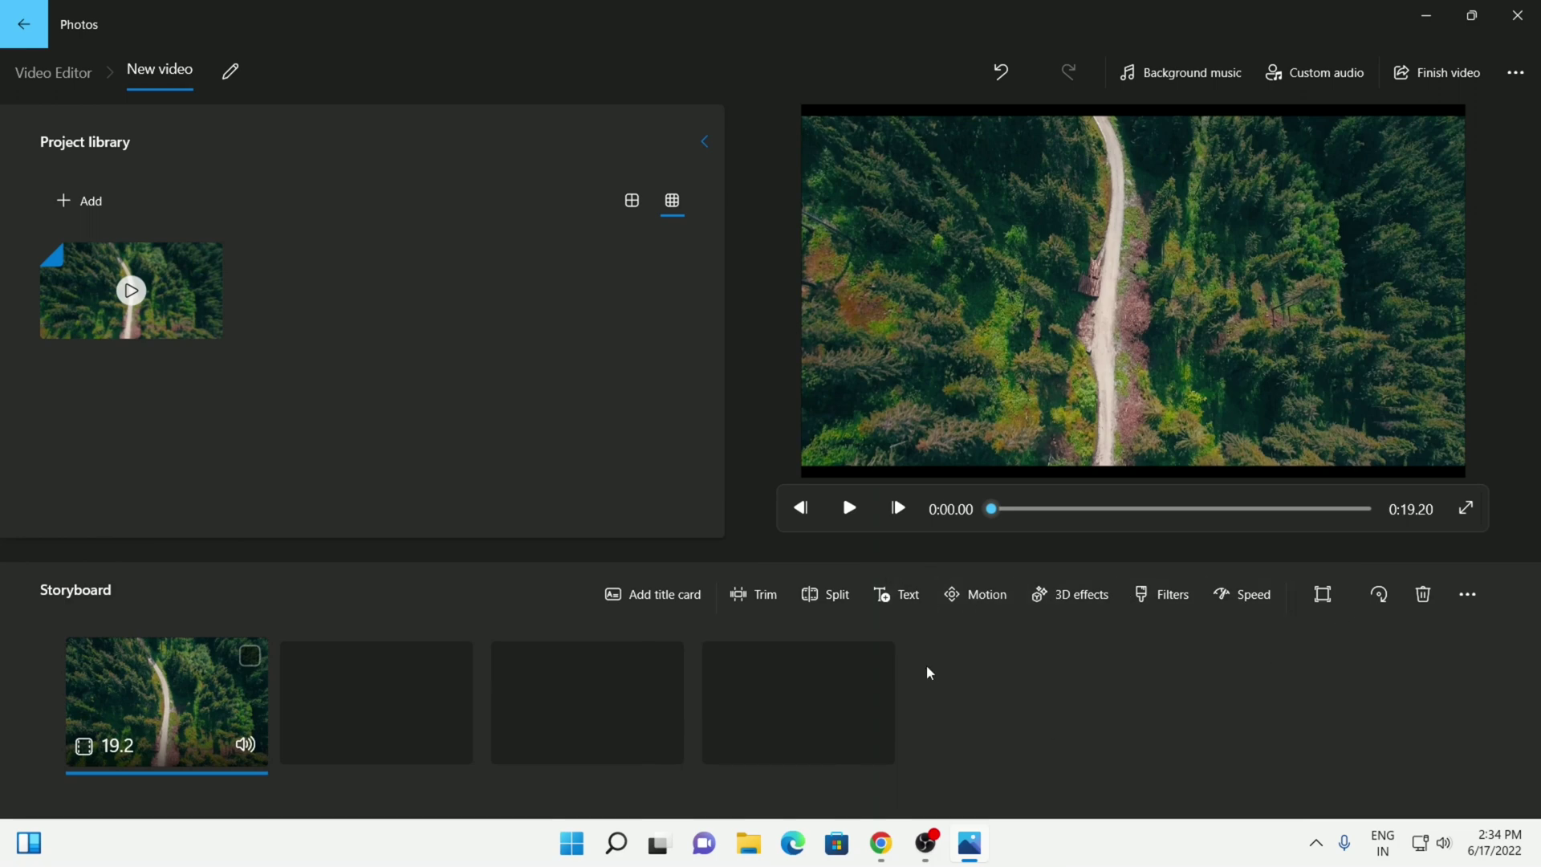
click(903, 603)
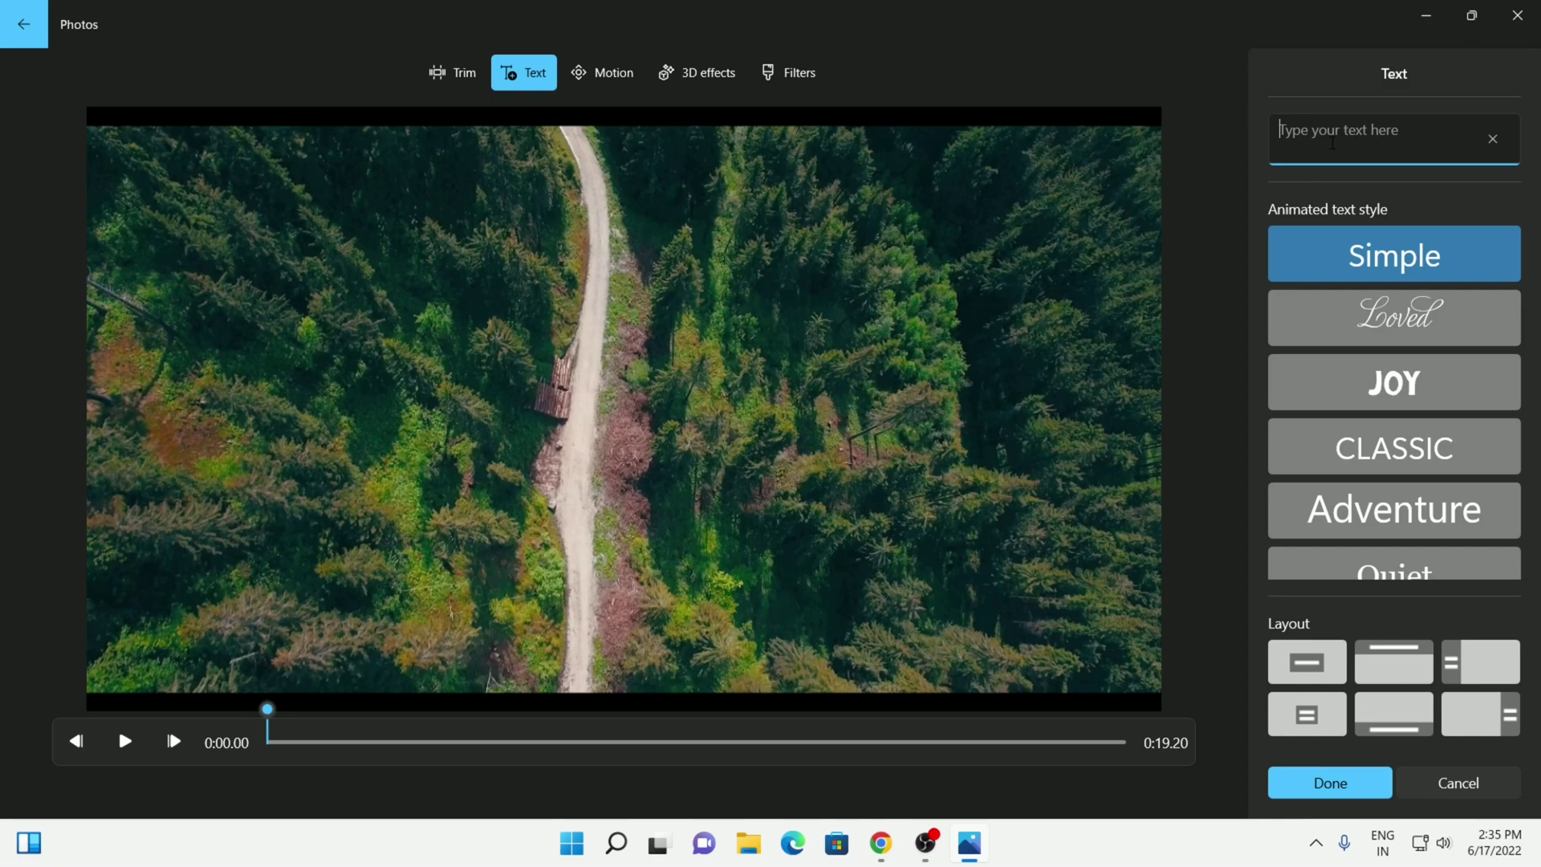
Step: Add the caption 'Welcome', starting a little later and showing longer
text(We)
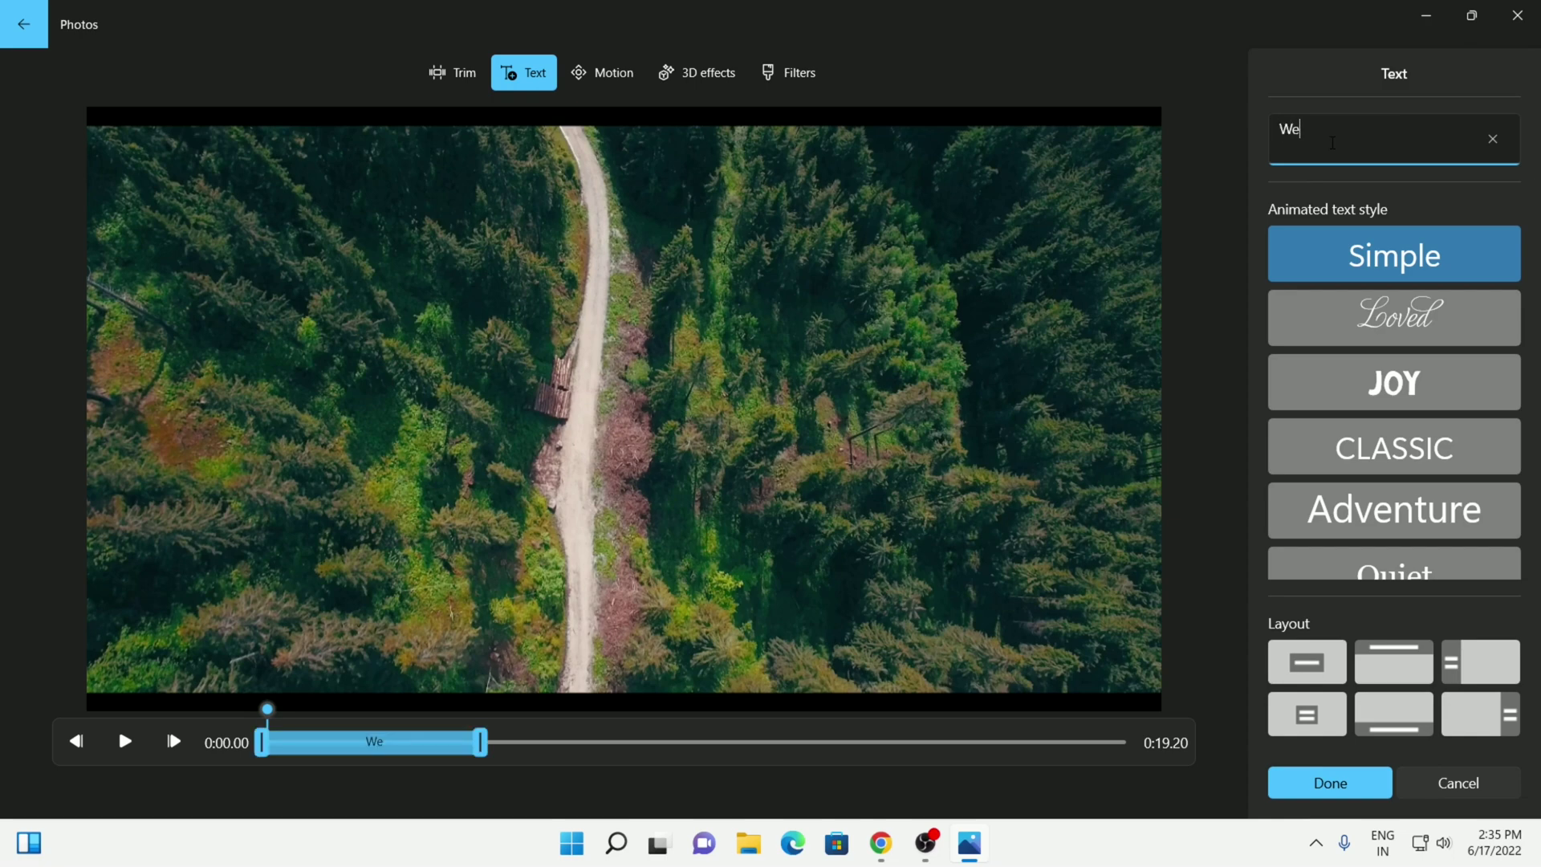
text(lcome)
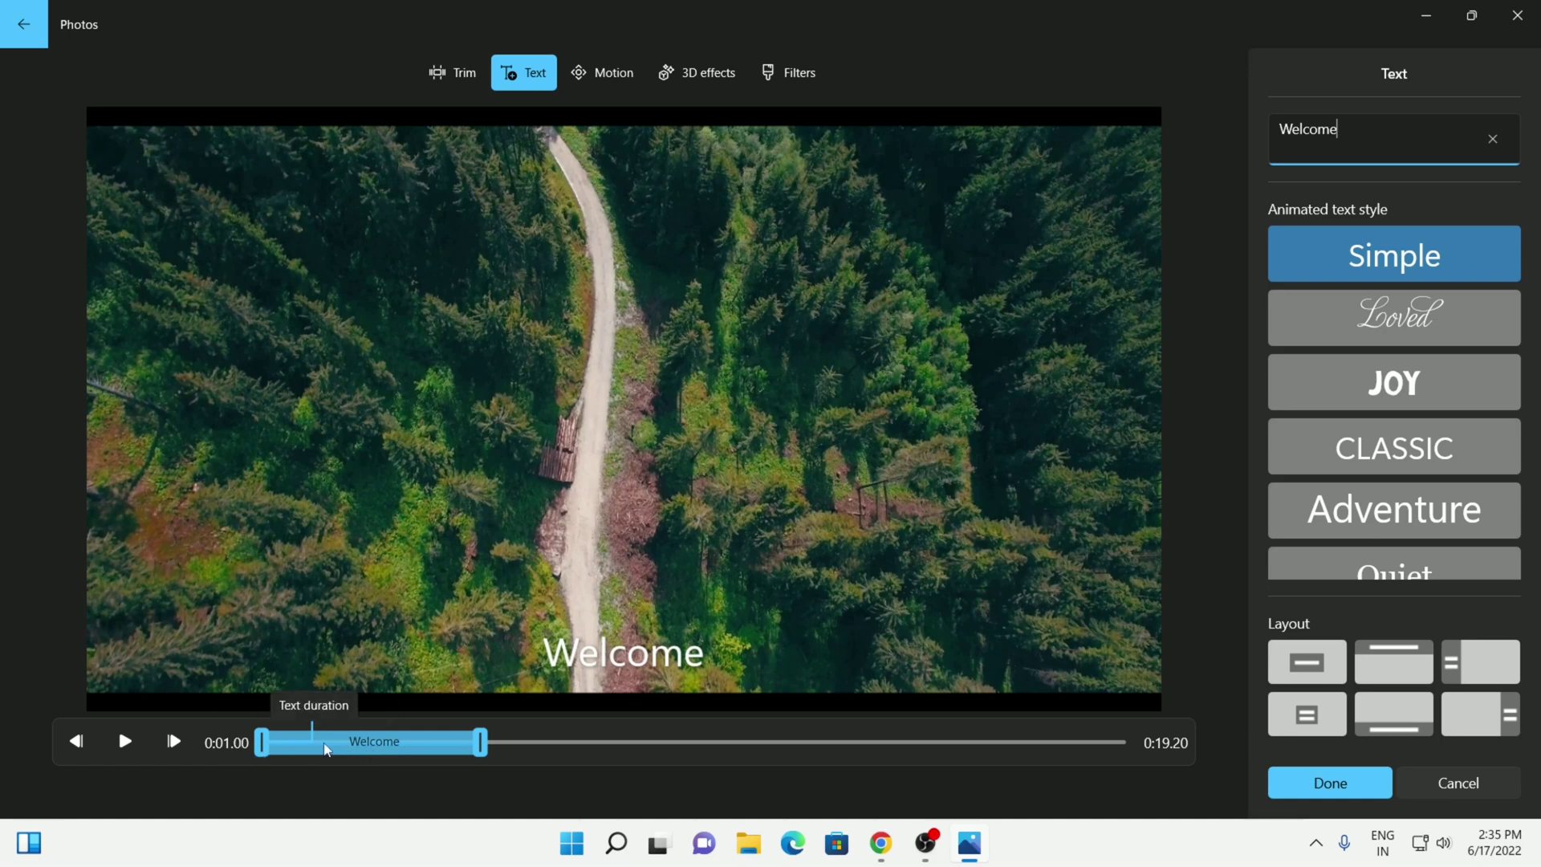
mouse_move(326, 749)
mouse_down()
mouse_move(427, 751)
mouse_move(327, 750)
mouse_up()
drag(580, 747, 612, 747)
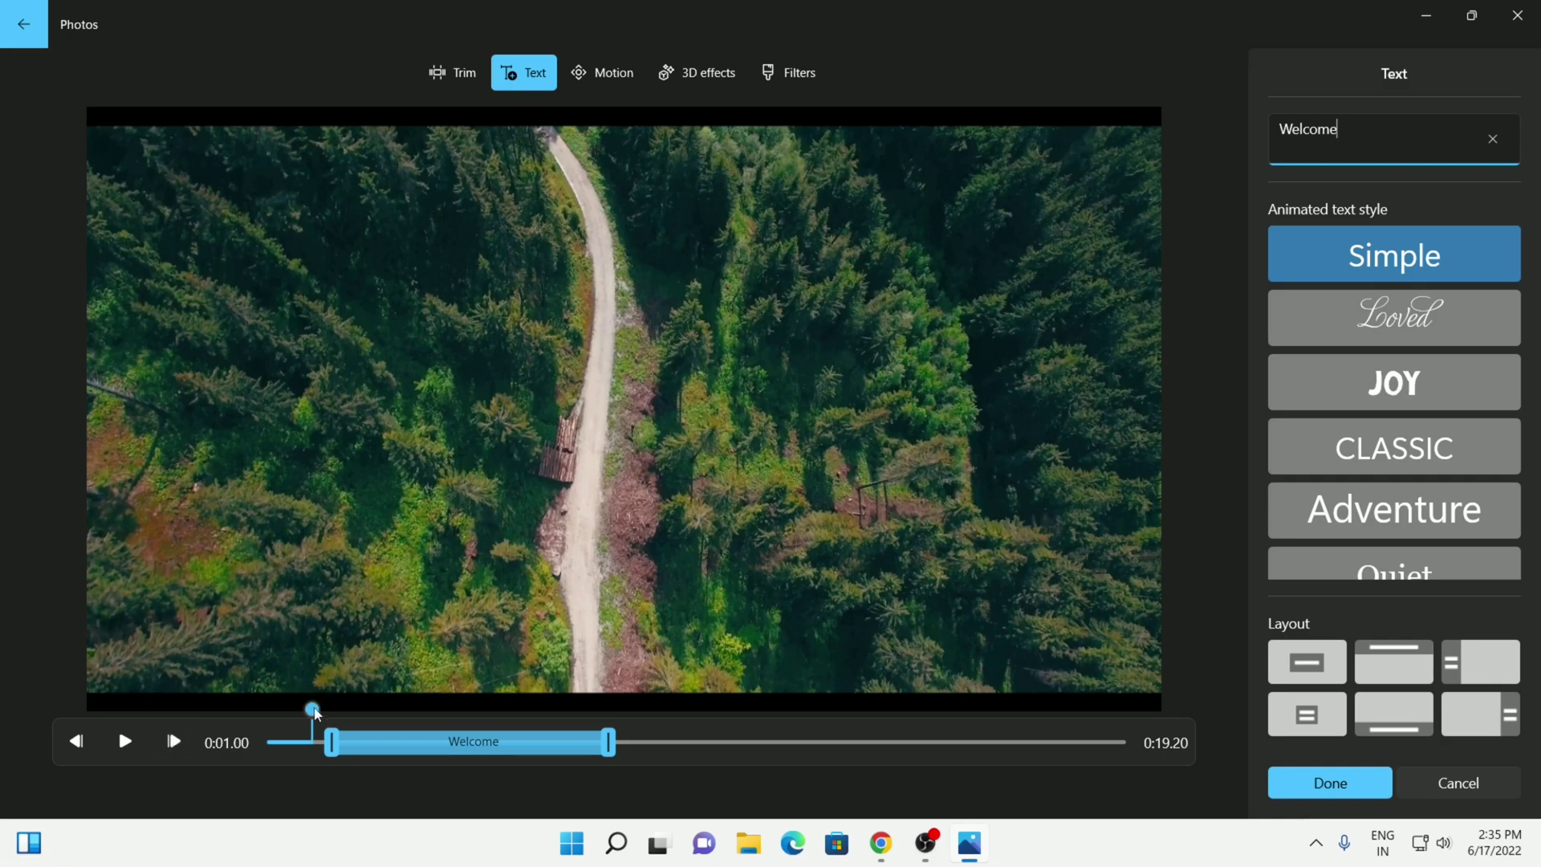
Step: Rewind and play the clip to preview the Welcome caption
drag(312, 710, 220, 705)
click(126, 740)
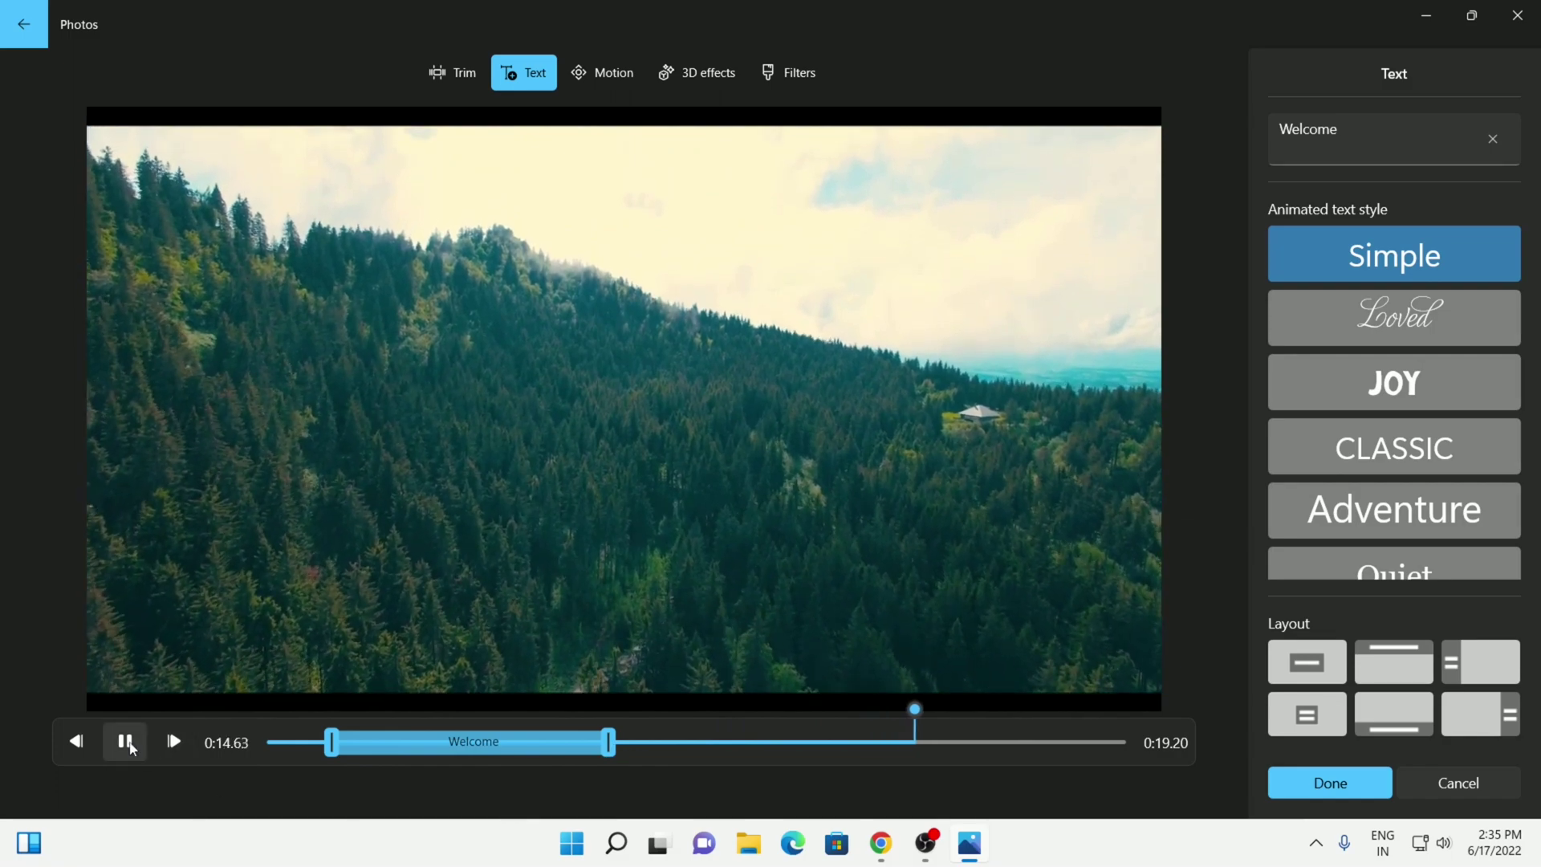
drag(915, 709, 472, 717)
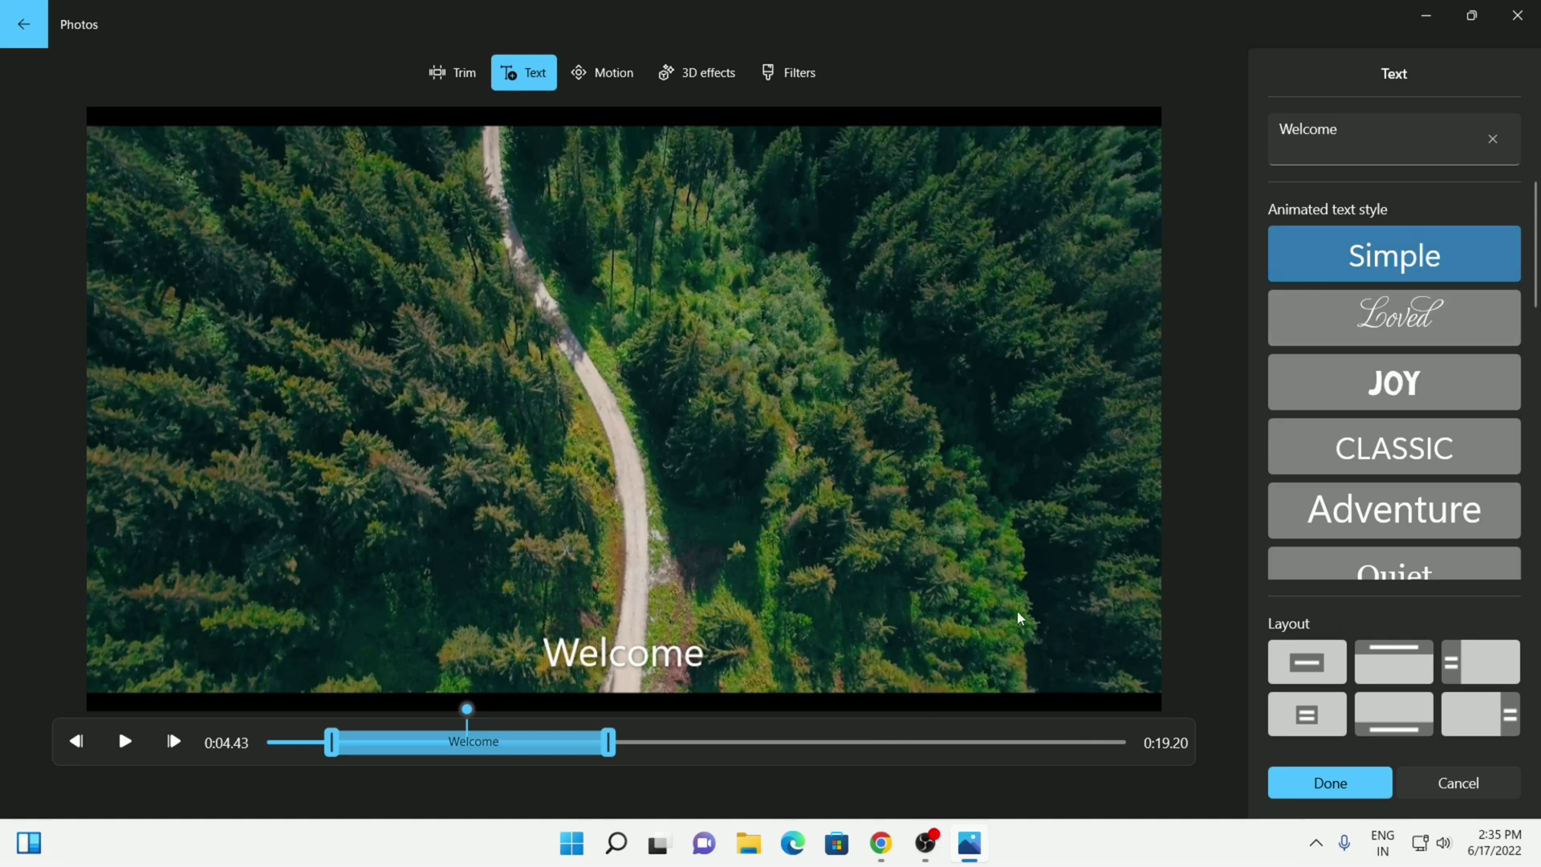
Step: Try the Loved, JOY, CLASSIC, Adventure and Quiet text styles, settling on Boom
click(1371, 330)
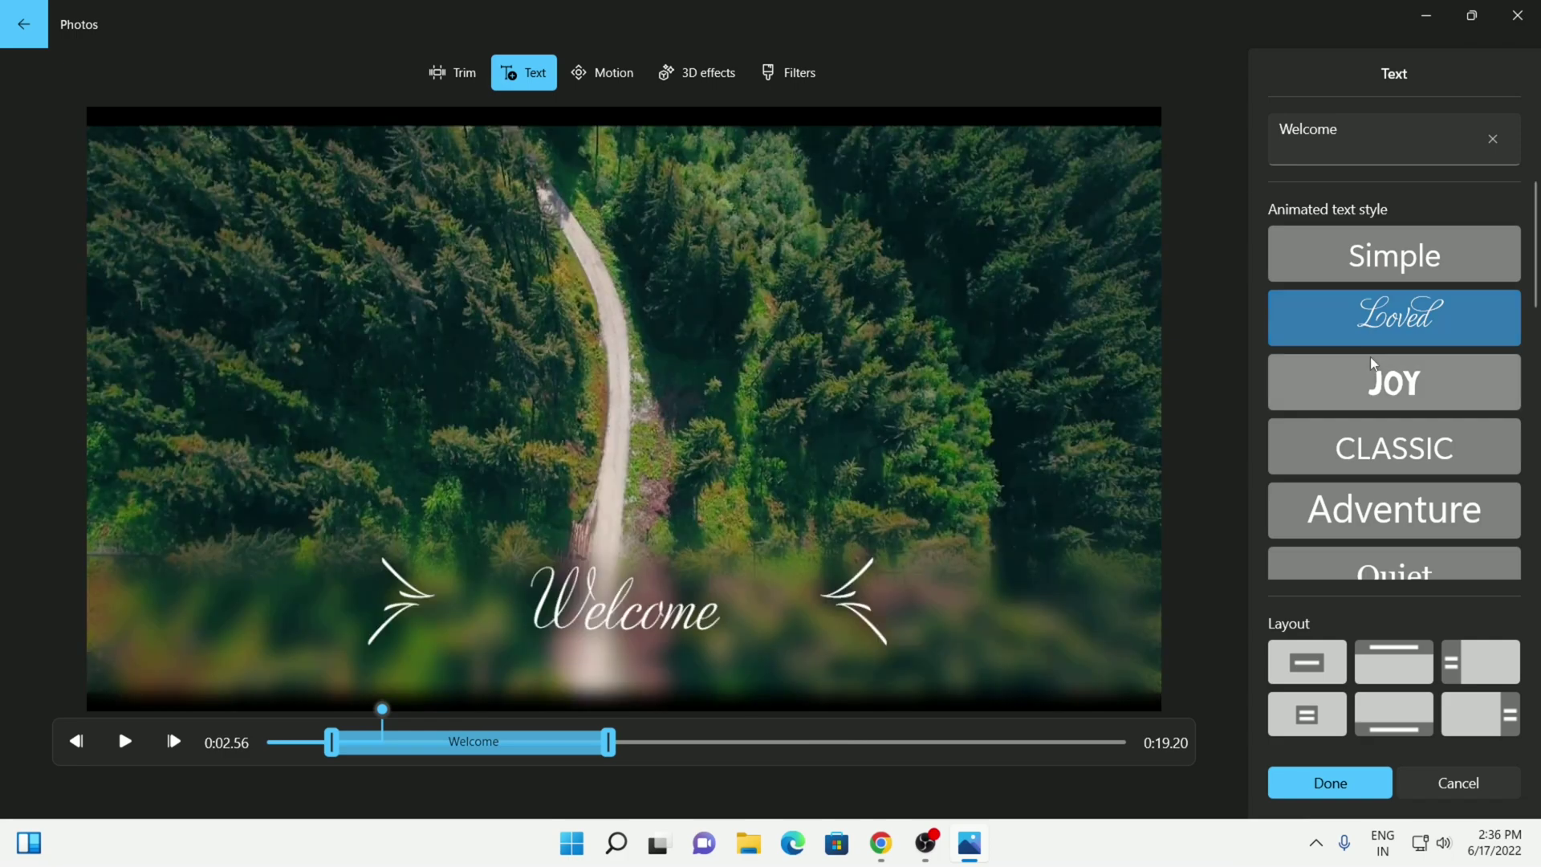
click(1374, 377)
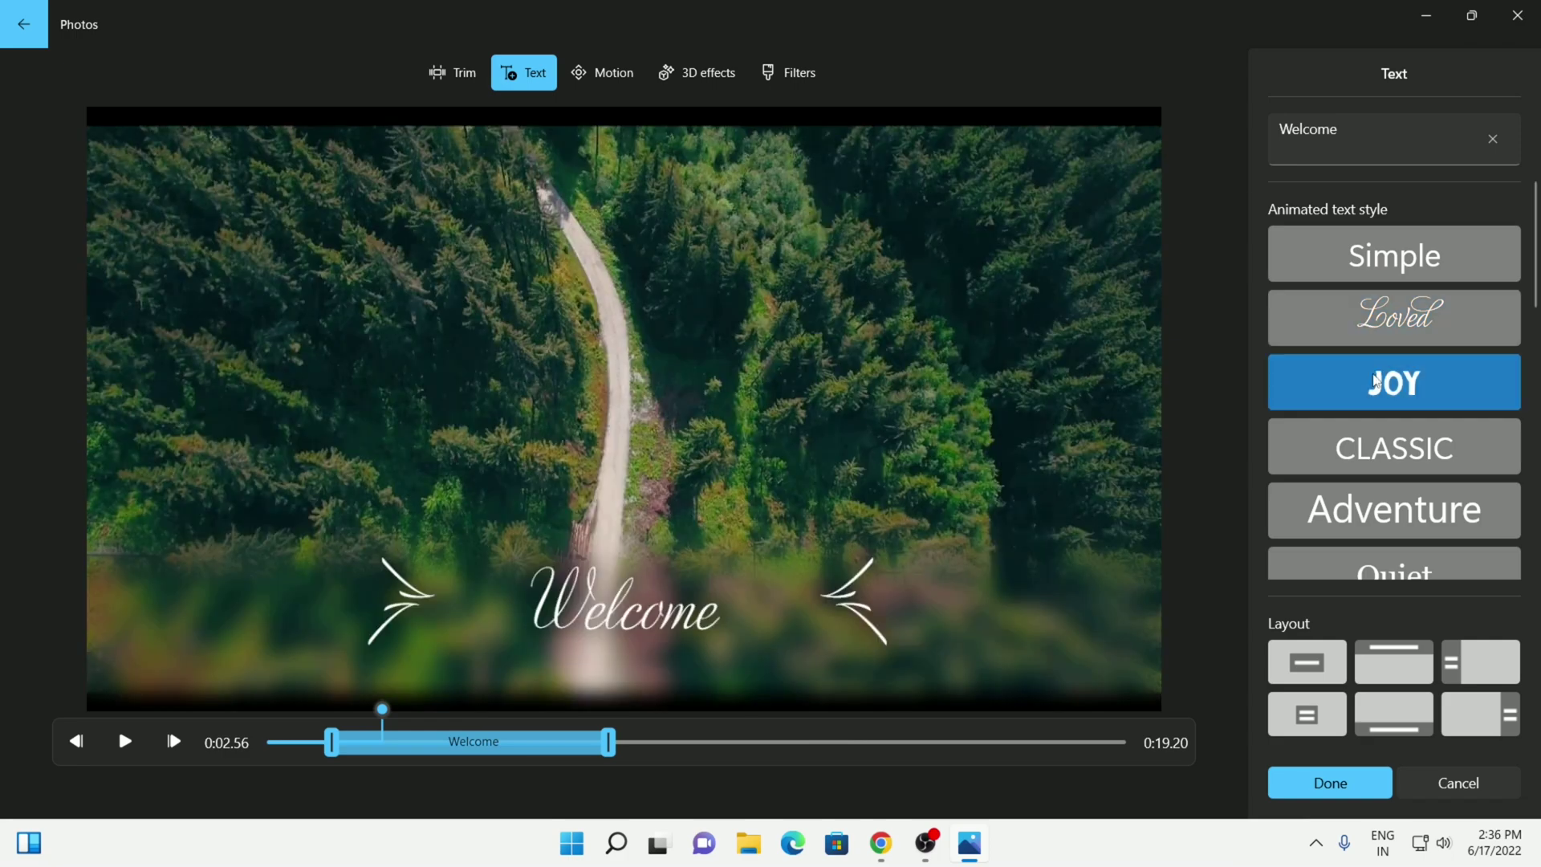
click(1369, 454)
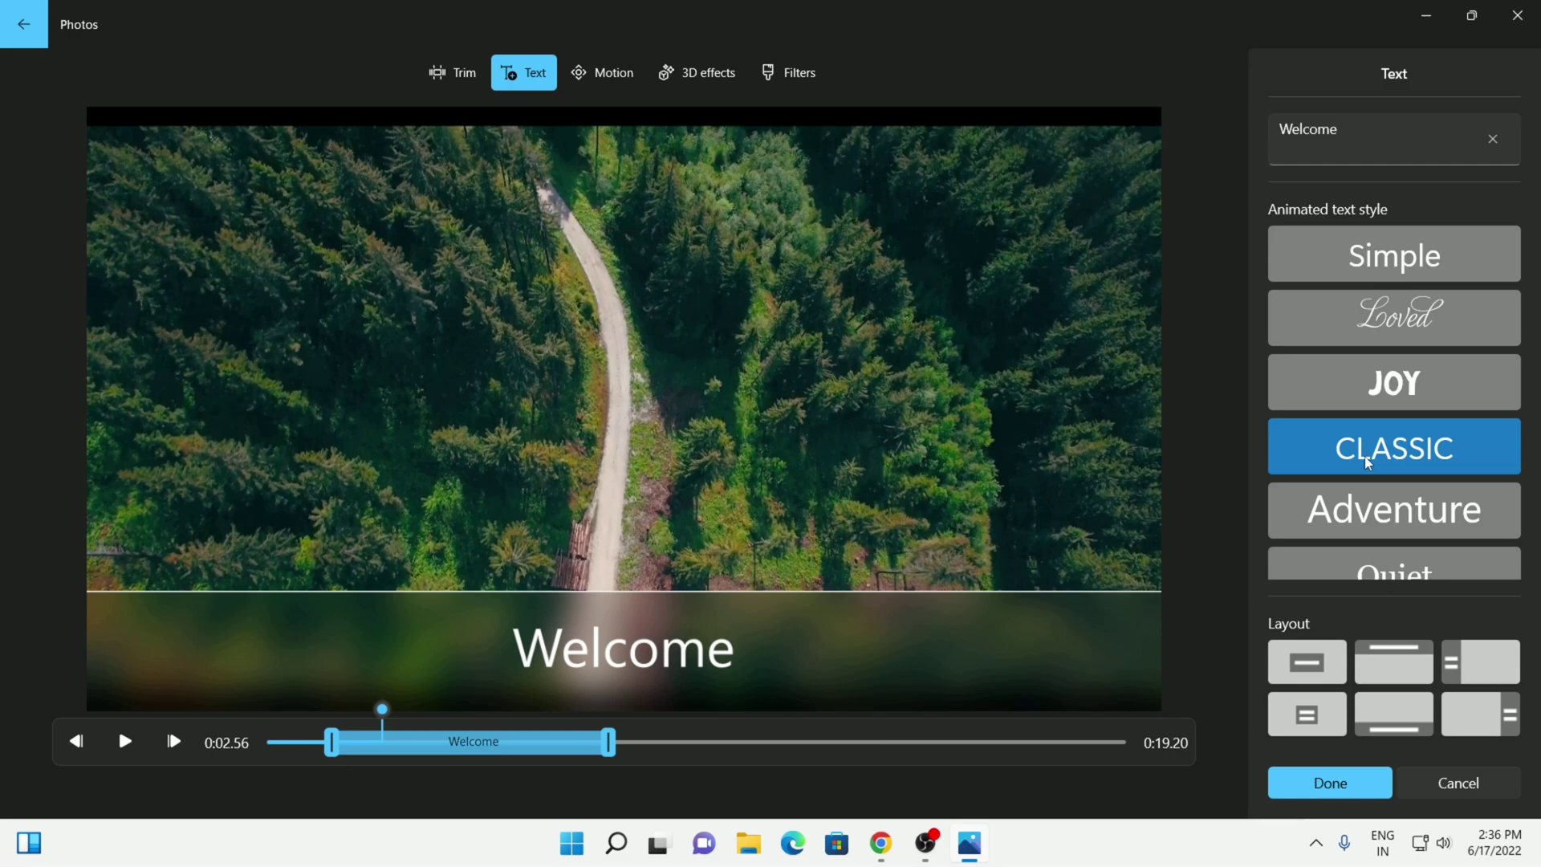
click(1393, 506)
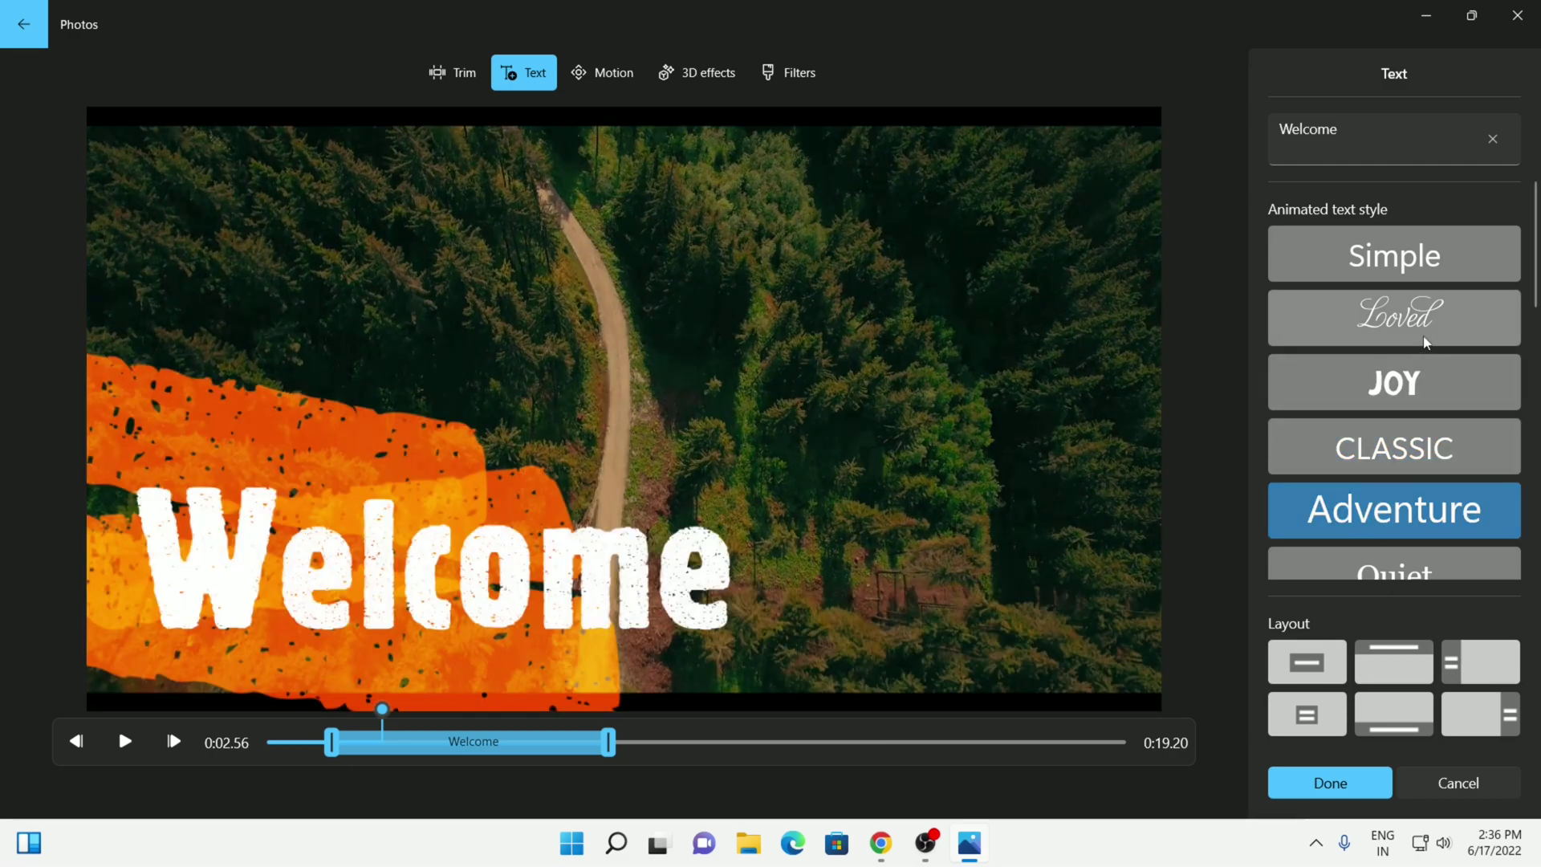
scroll(1426, 343, down, 3)
click(1419, 382)
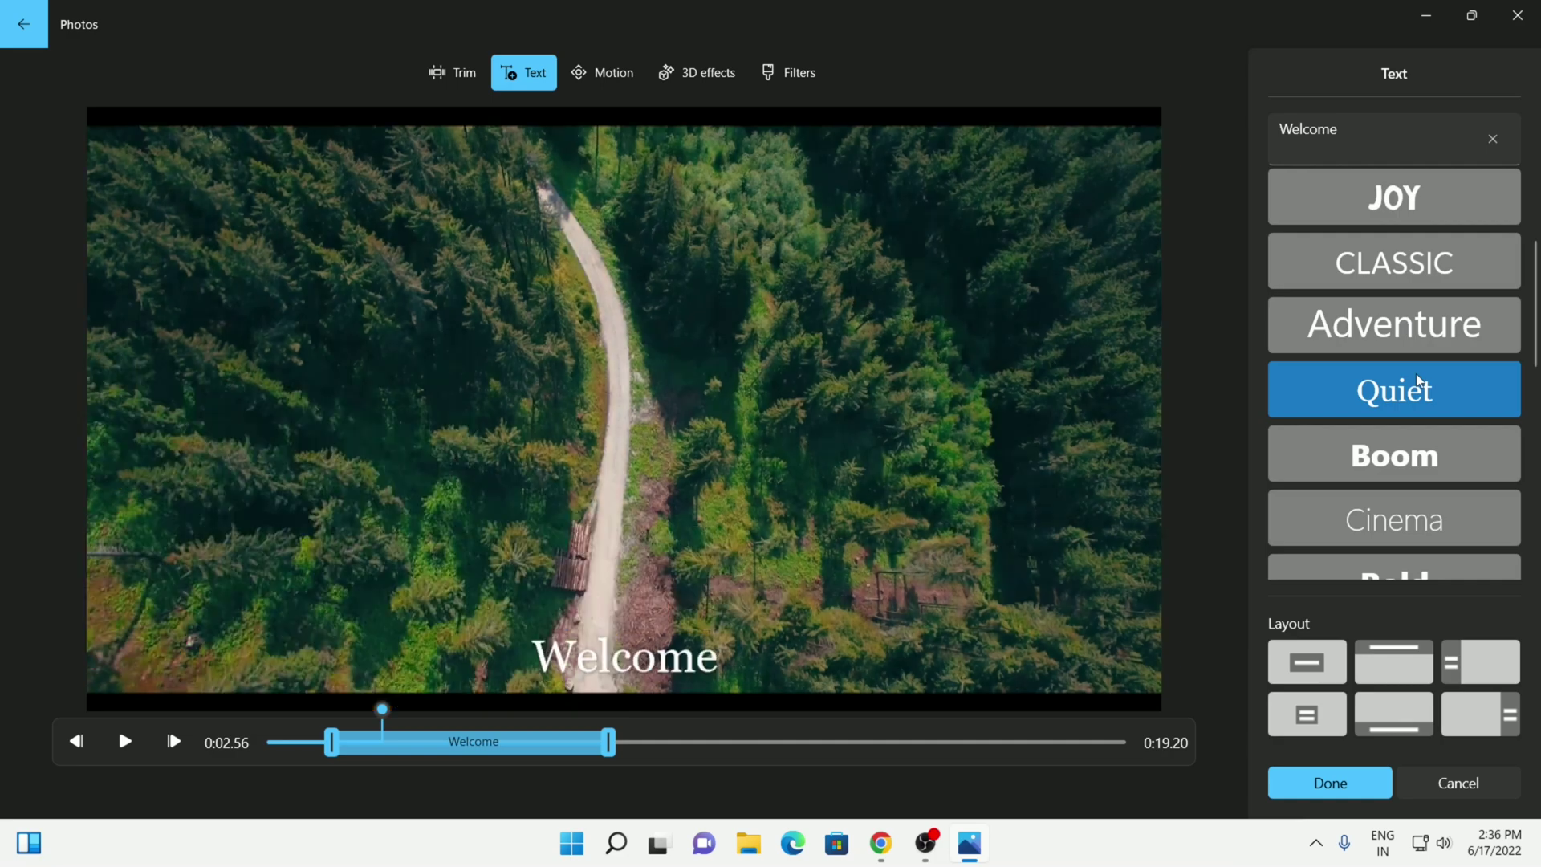
click(1382, 455)
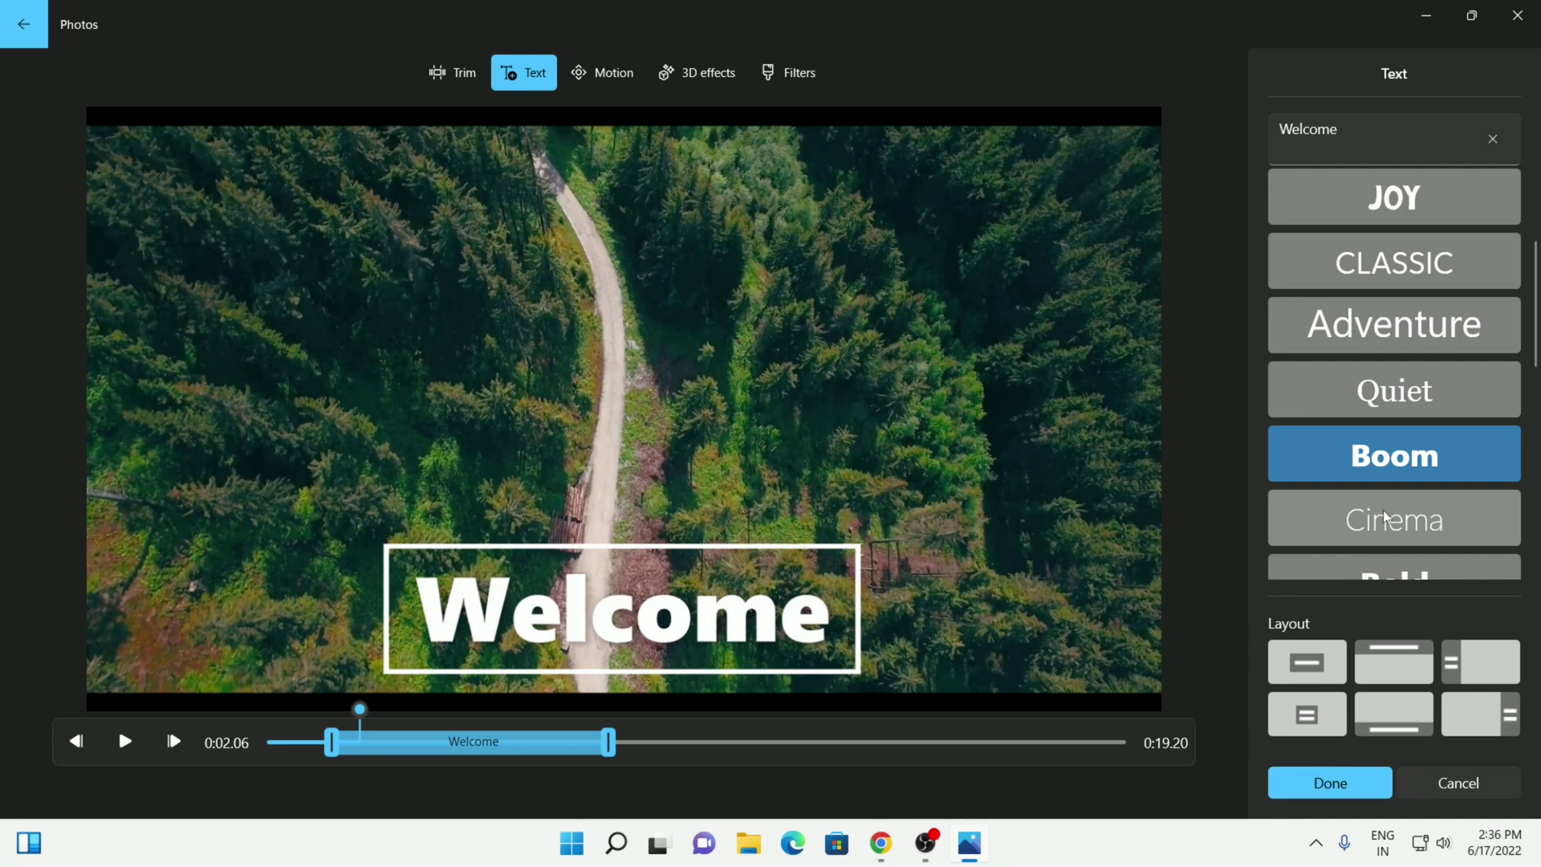
scroll(1410, 401, down, 3)
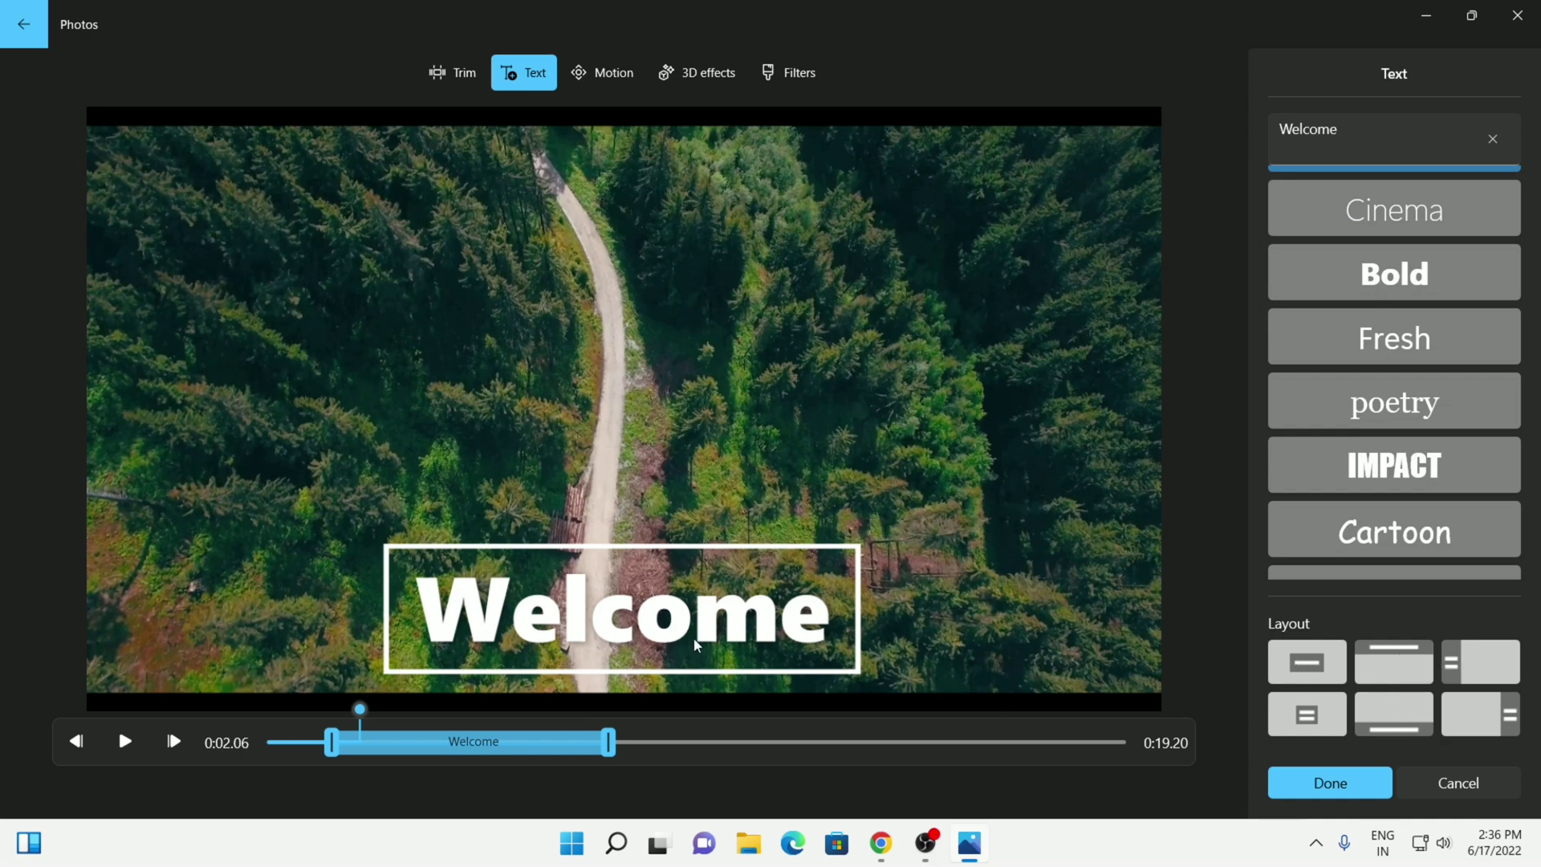
click(1393, 673)
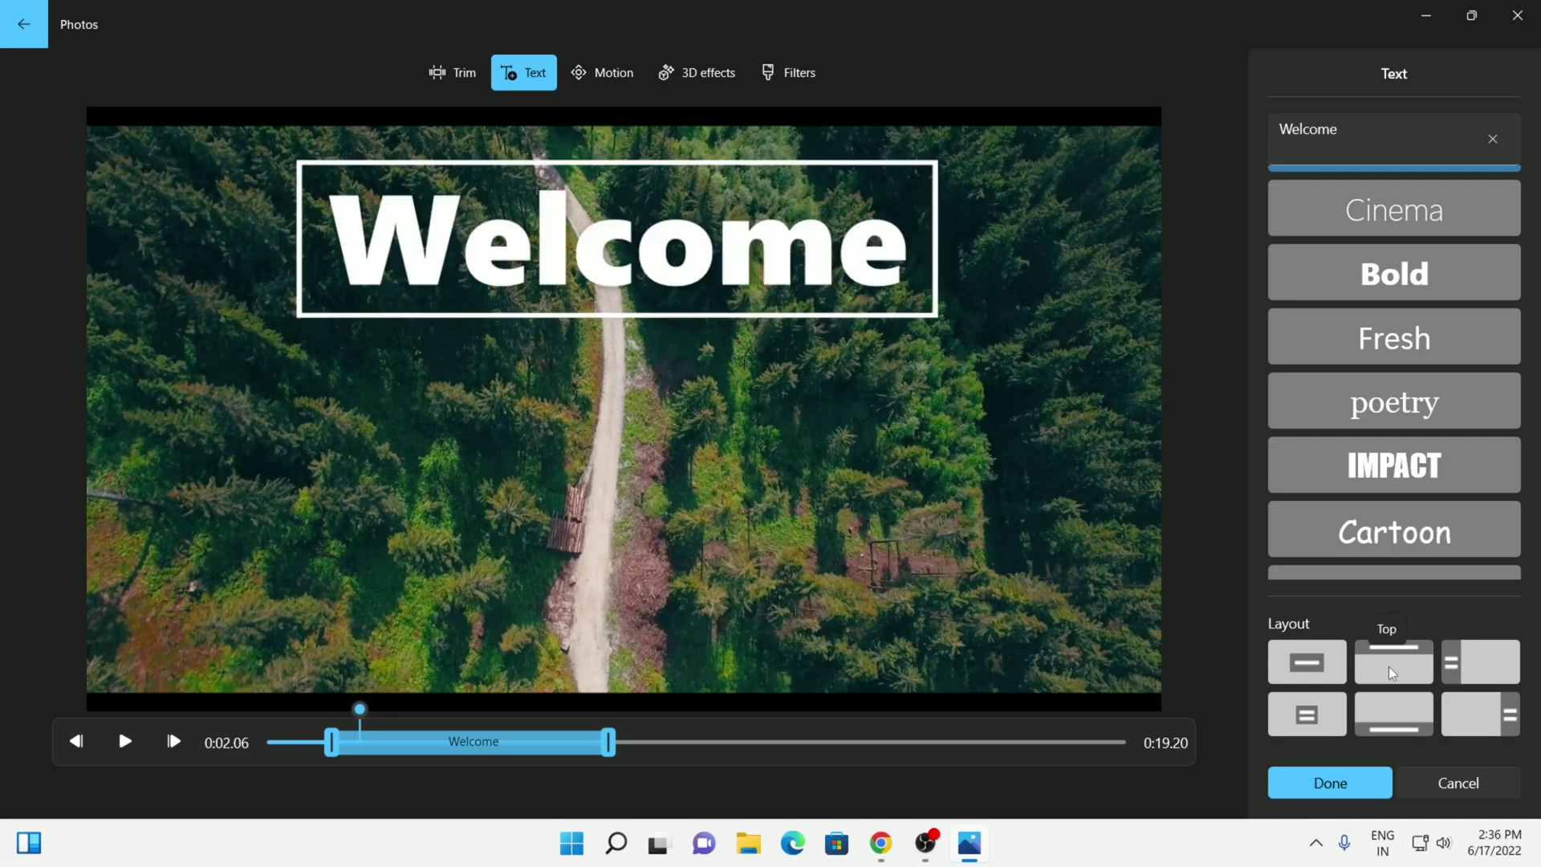
click(1491, 669)
click(1498, 721)
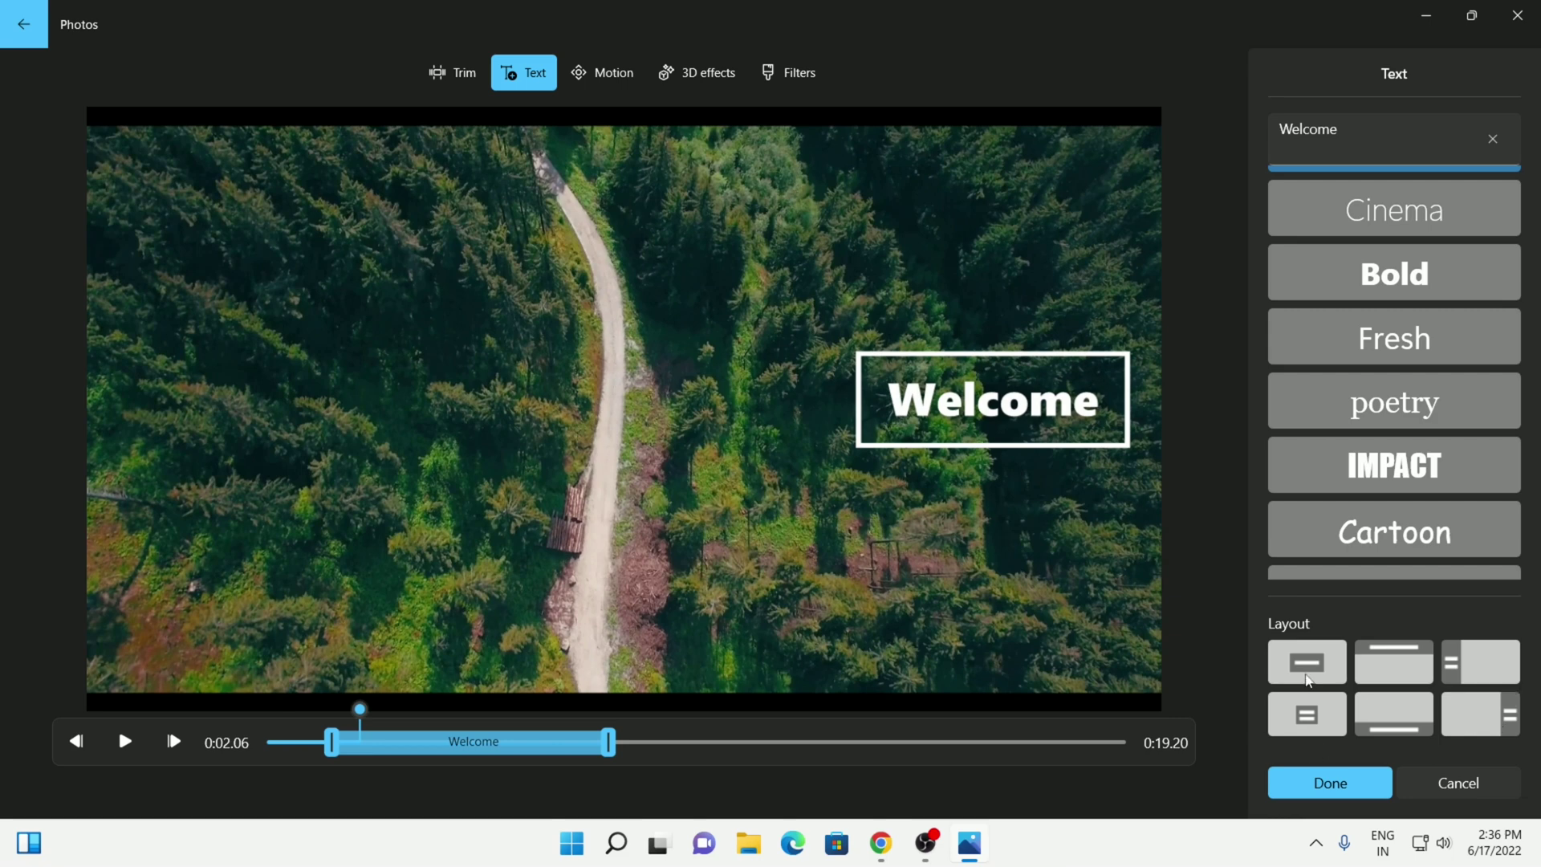
click(1313, 713)
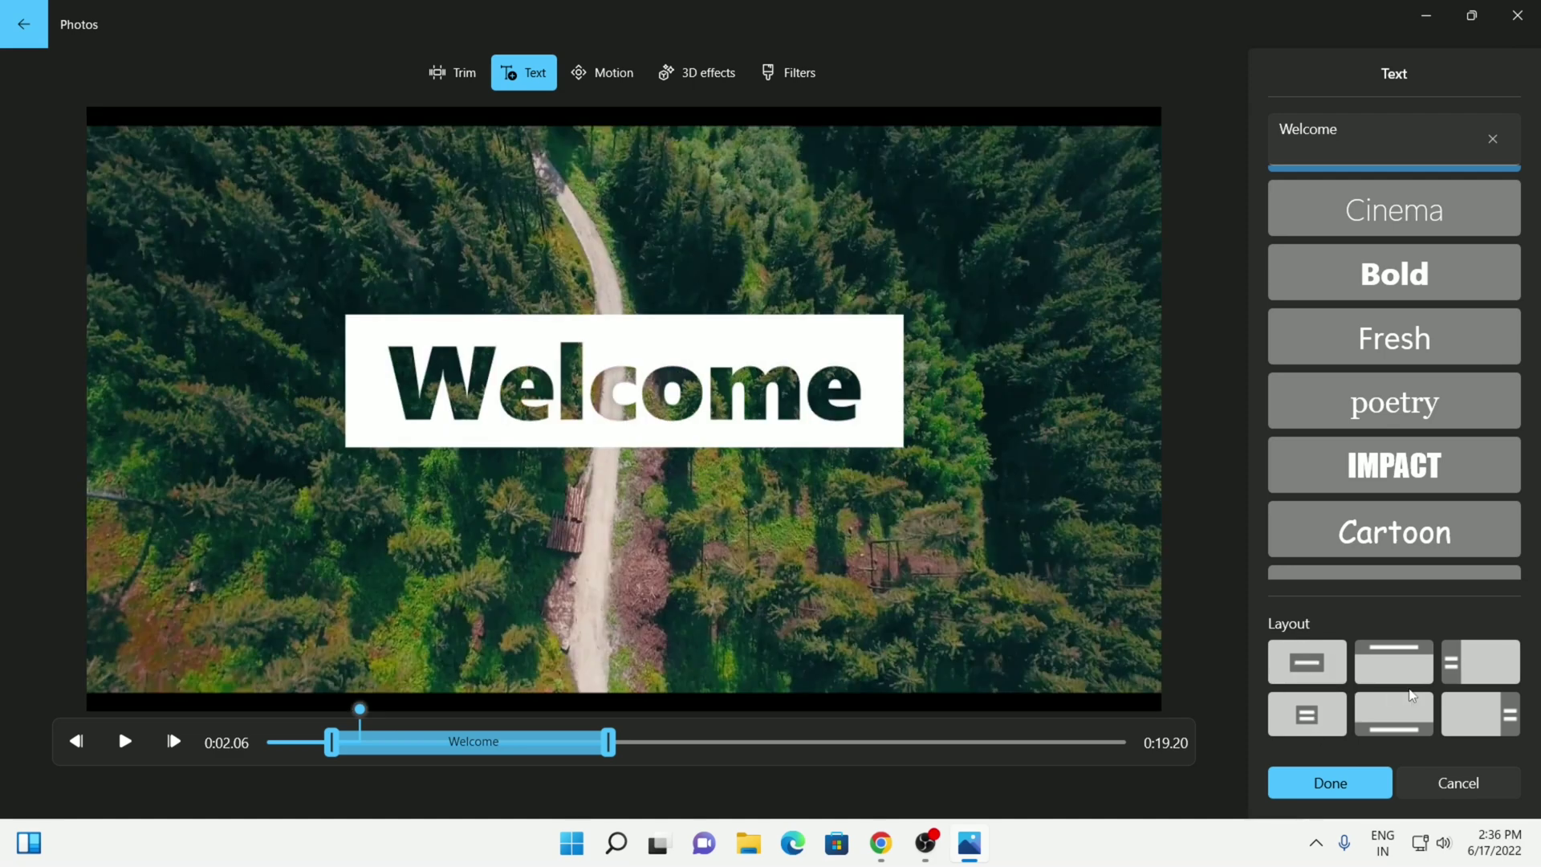
click(1415, 713)
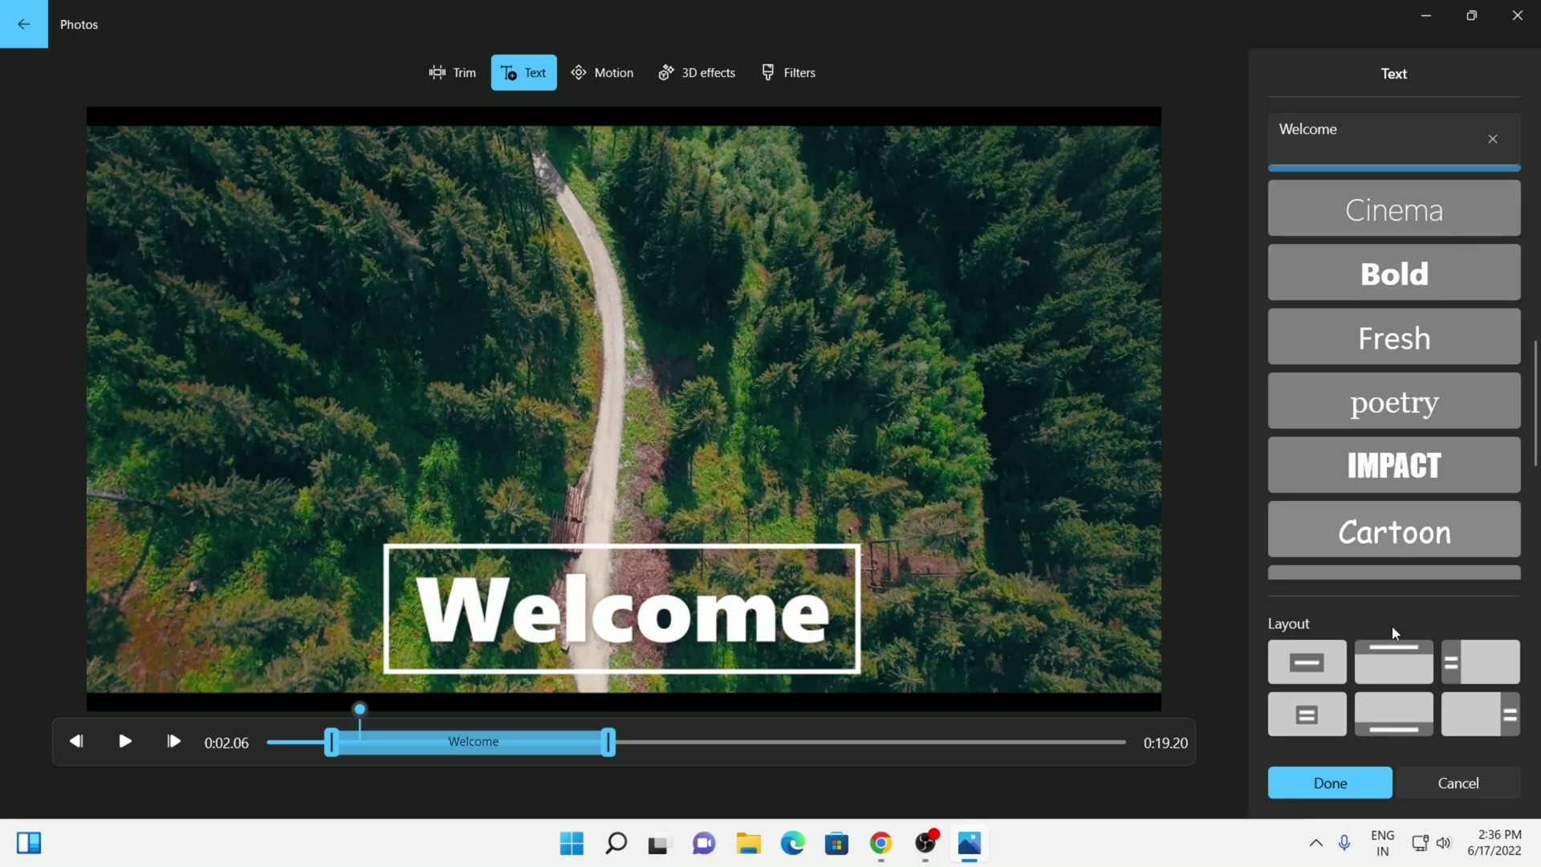
Step: Apply the Welcome title, rewind to 0:00 and play back until 0:08.90
click(1305, 792)
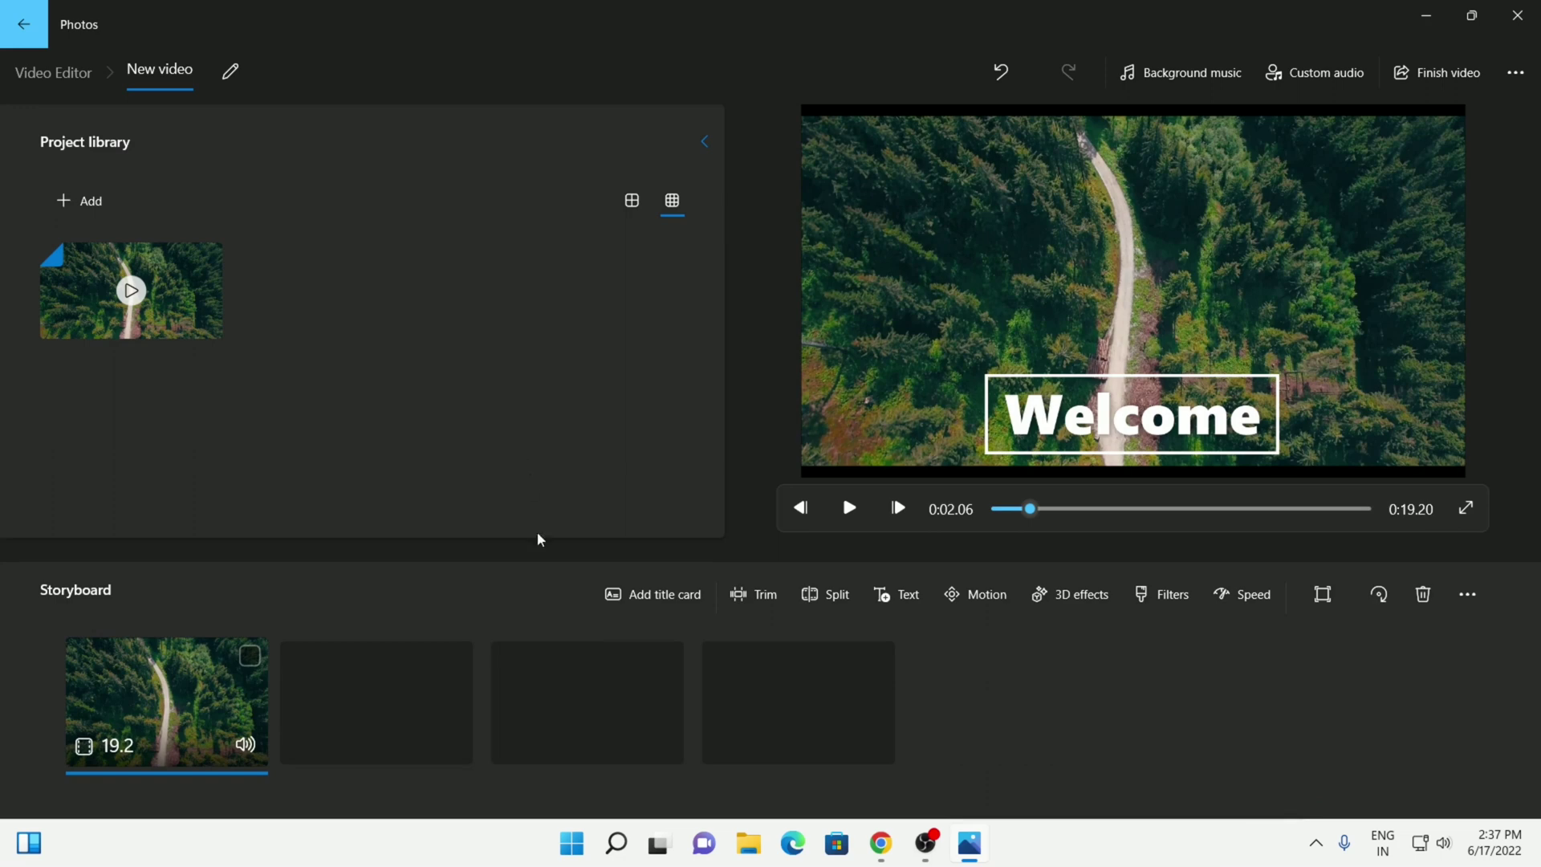
drag(1030, 509, 968, 536)
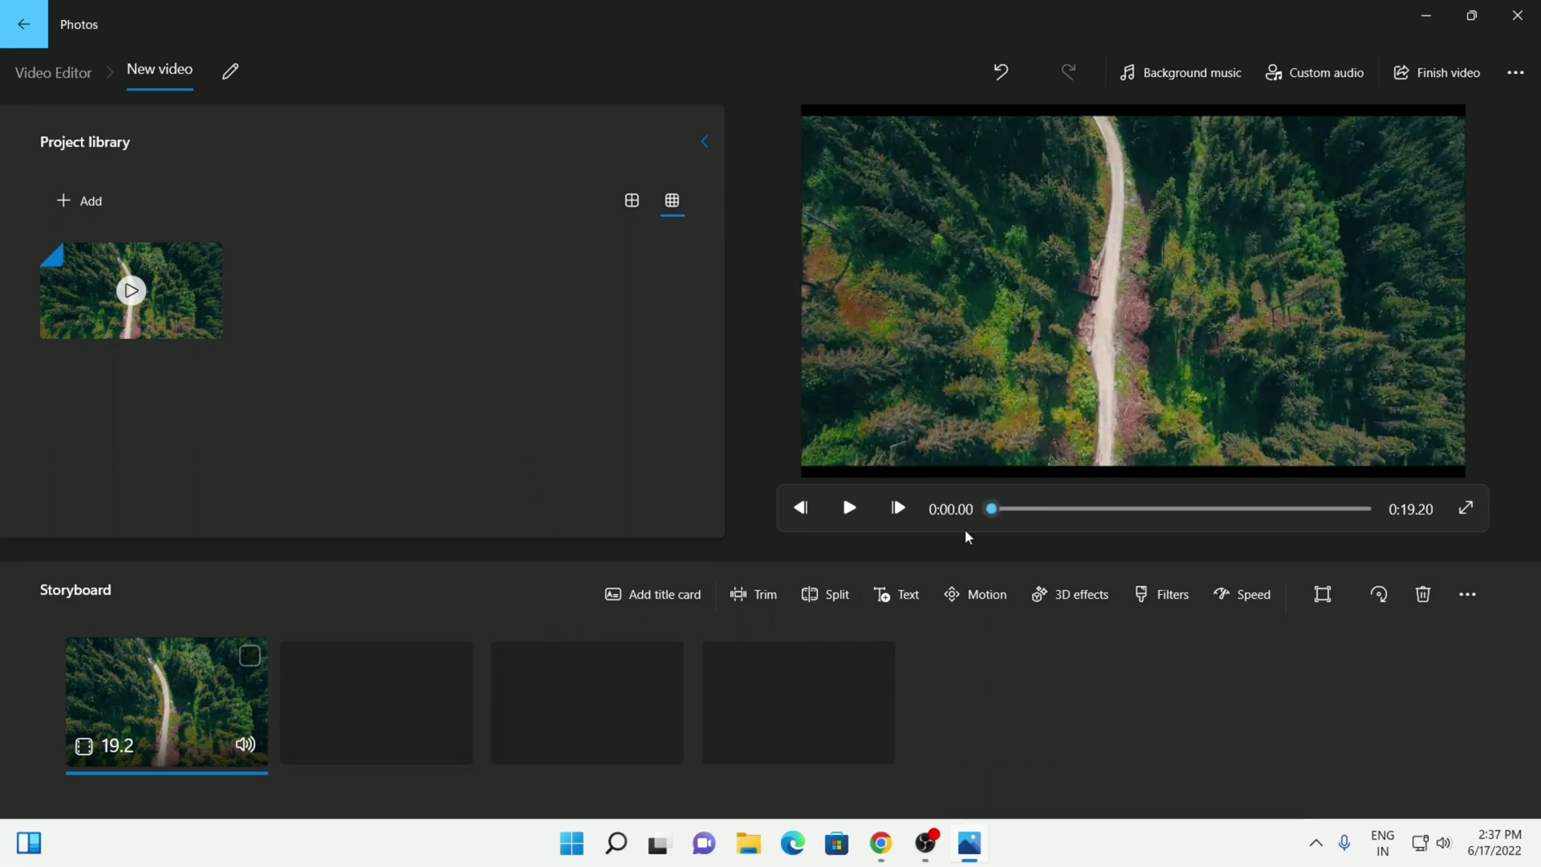
click(848, 509)
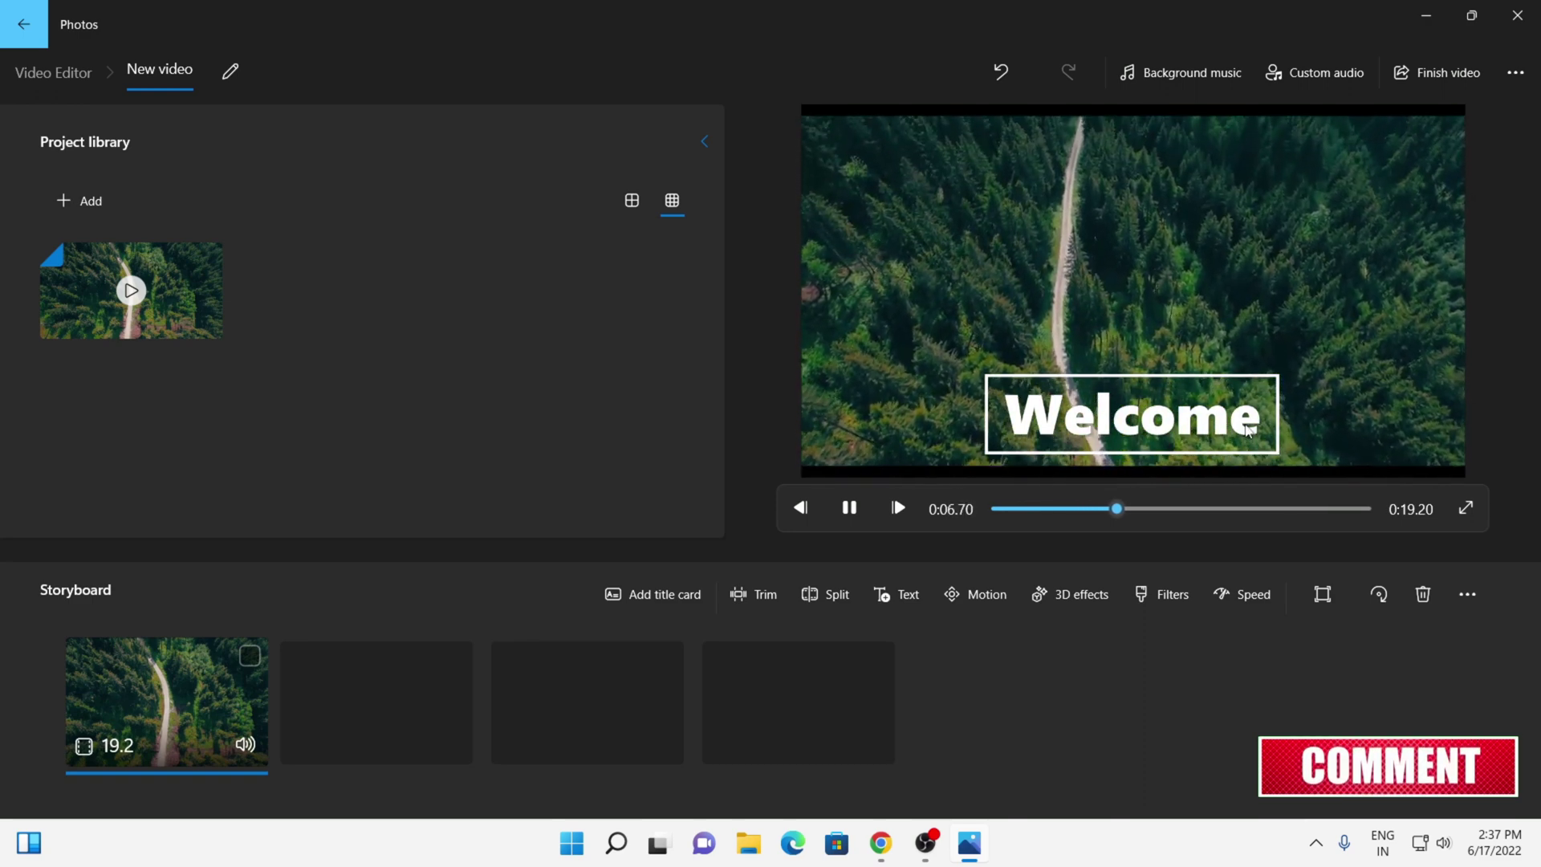
click(851, 507)
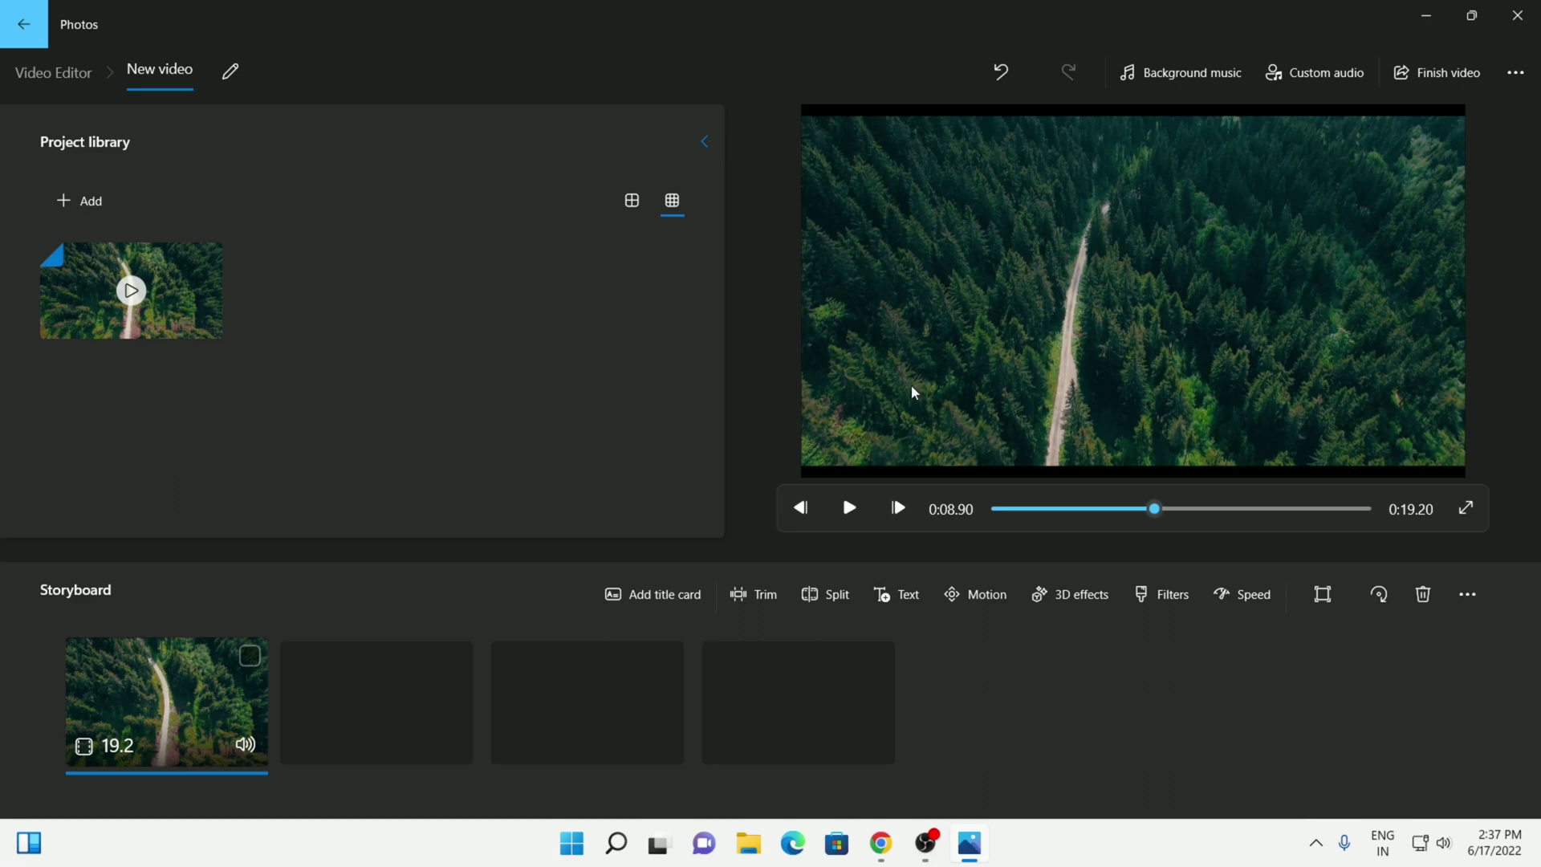
click(899, 595)
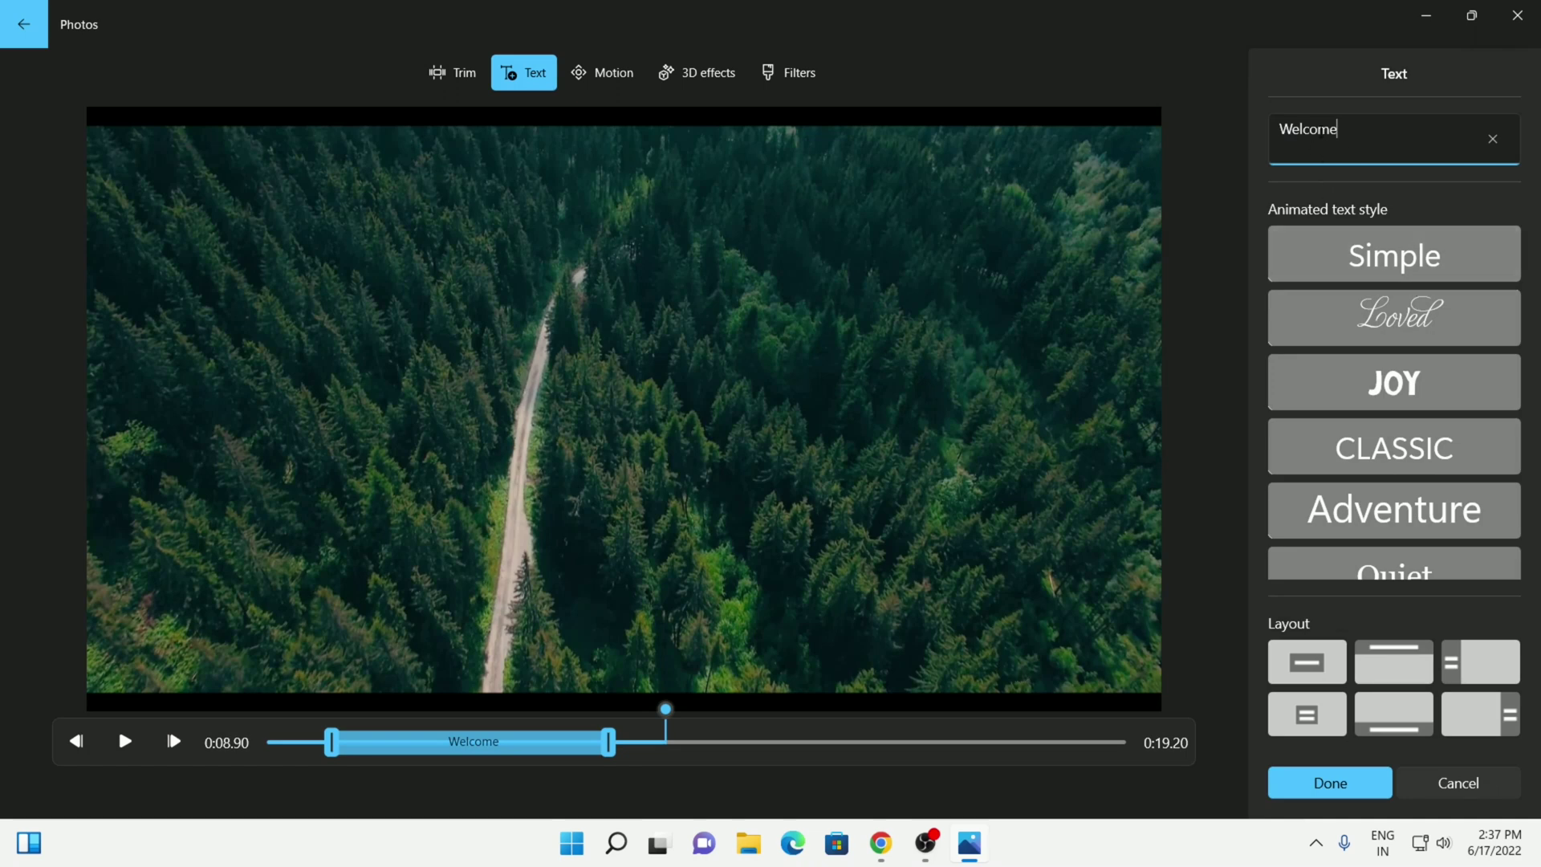
double_click(1311, 131)
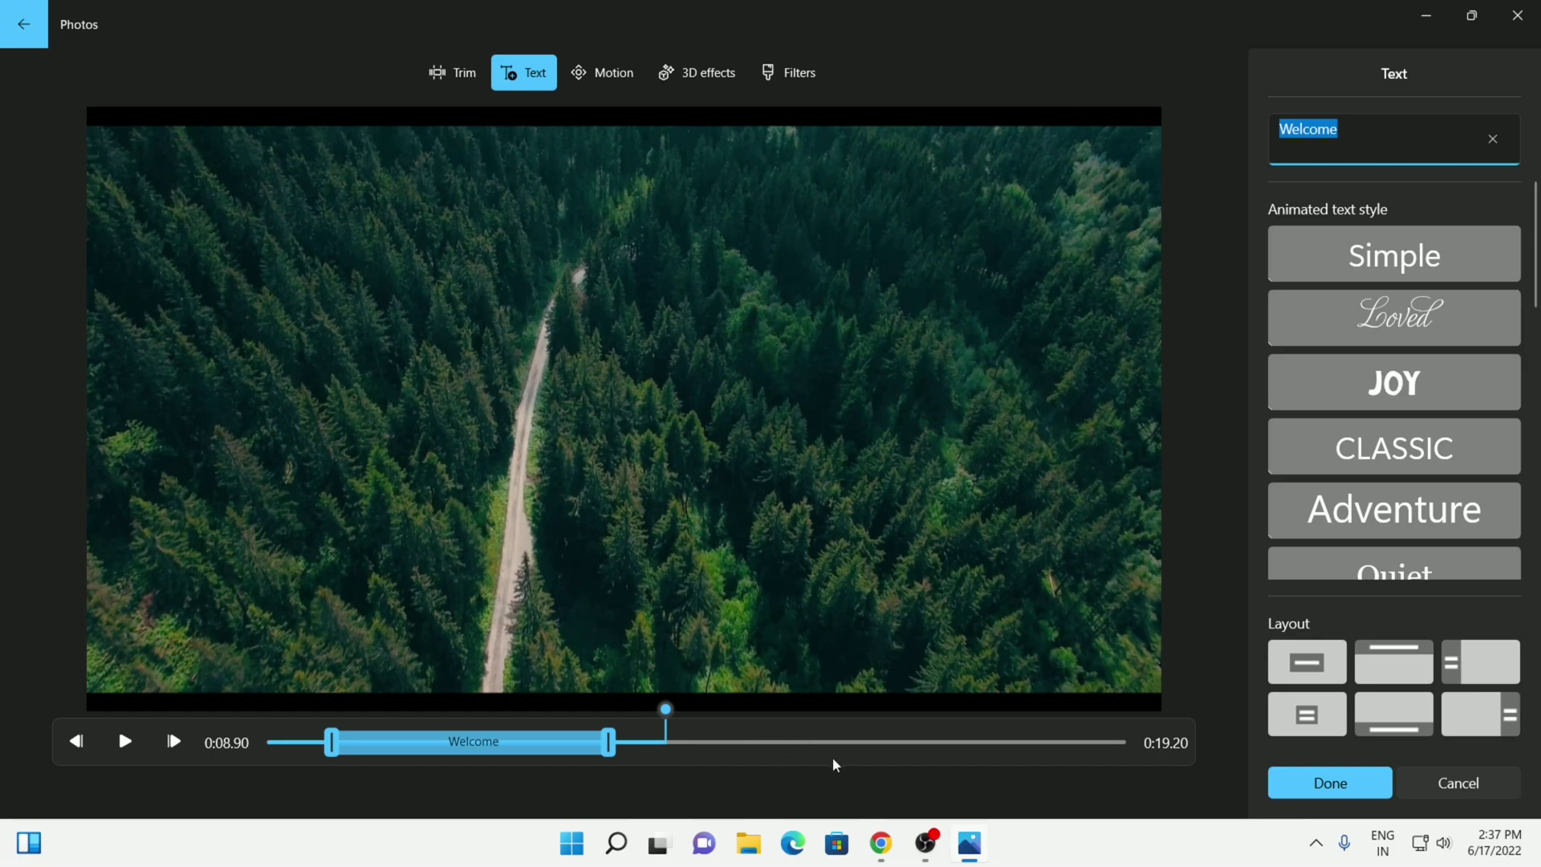
click(1324, 782)
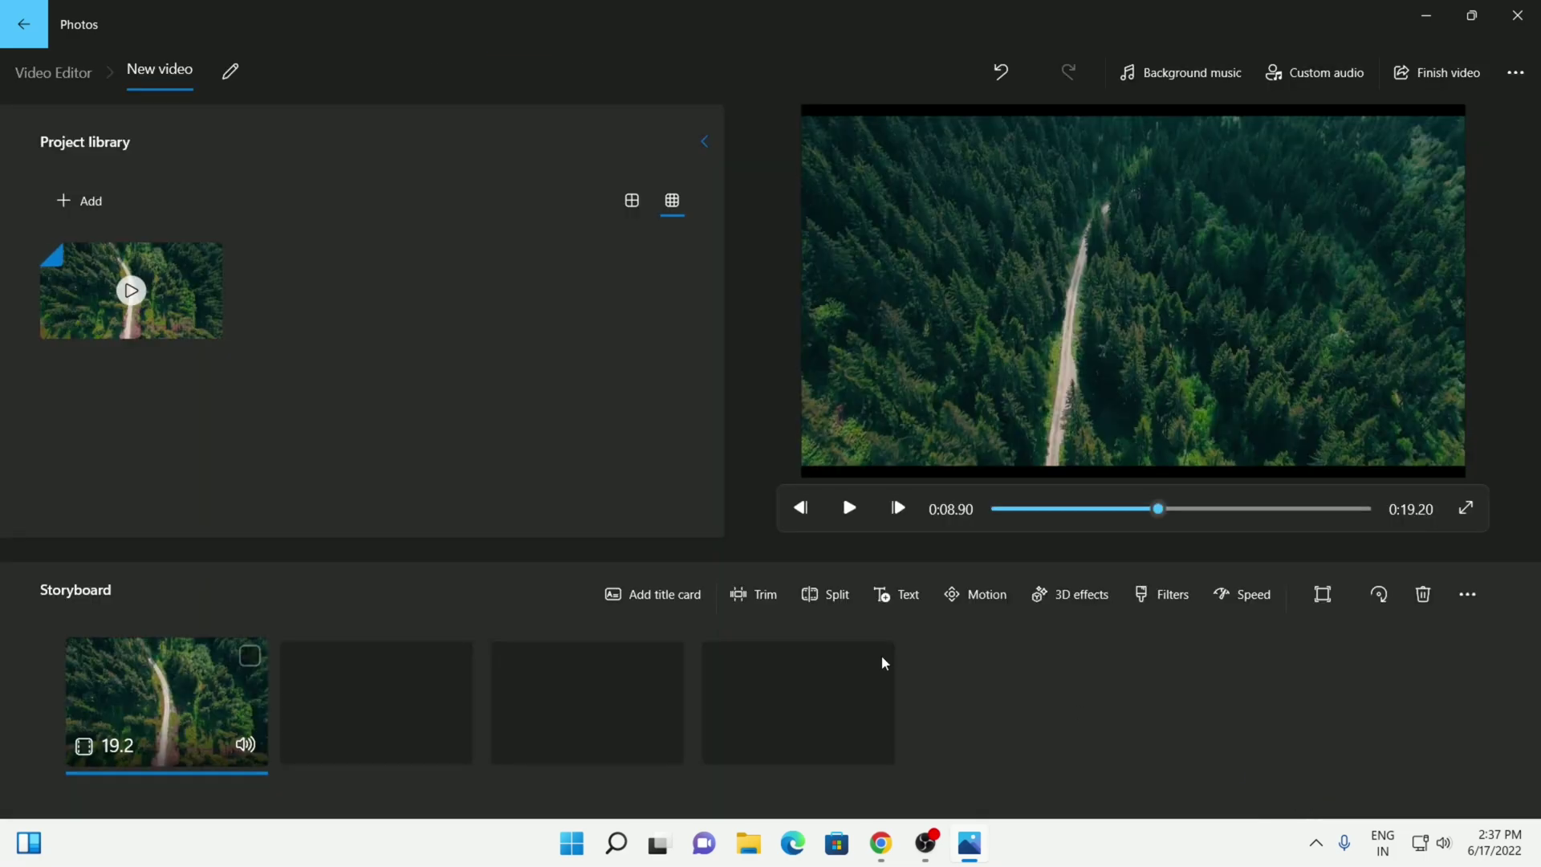
Step: Scrub back to 0:05.53 and play through, stopping near 0:10.70
drag(1155, 516, 1132, 514)
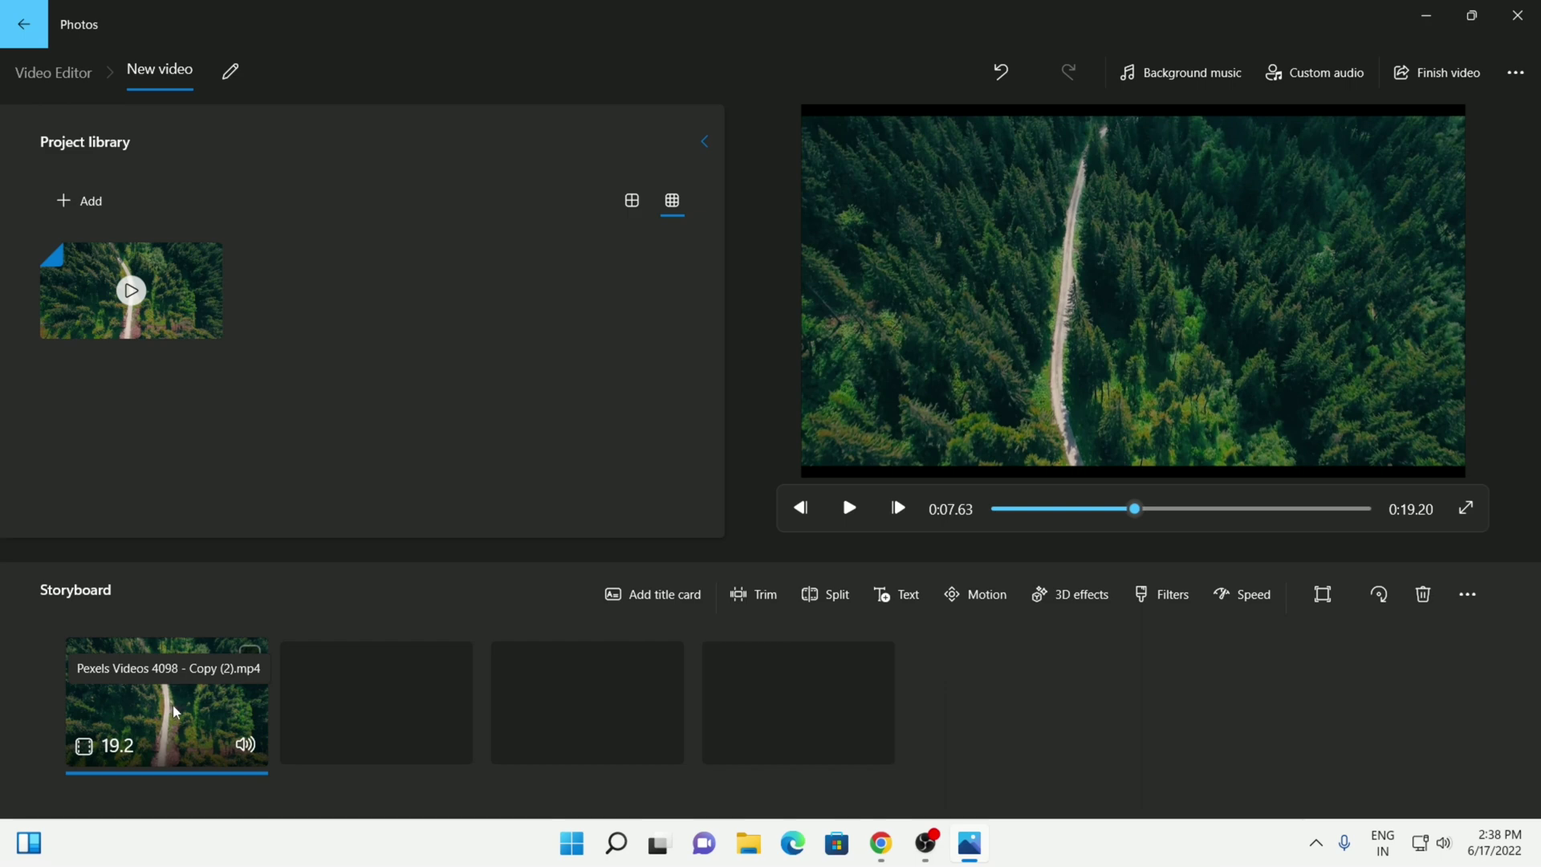
drag(1124, 514, 1097, 515)
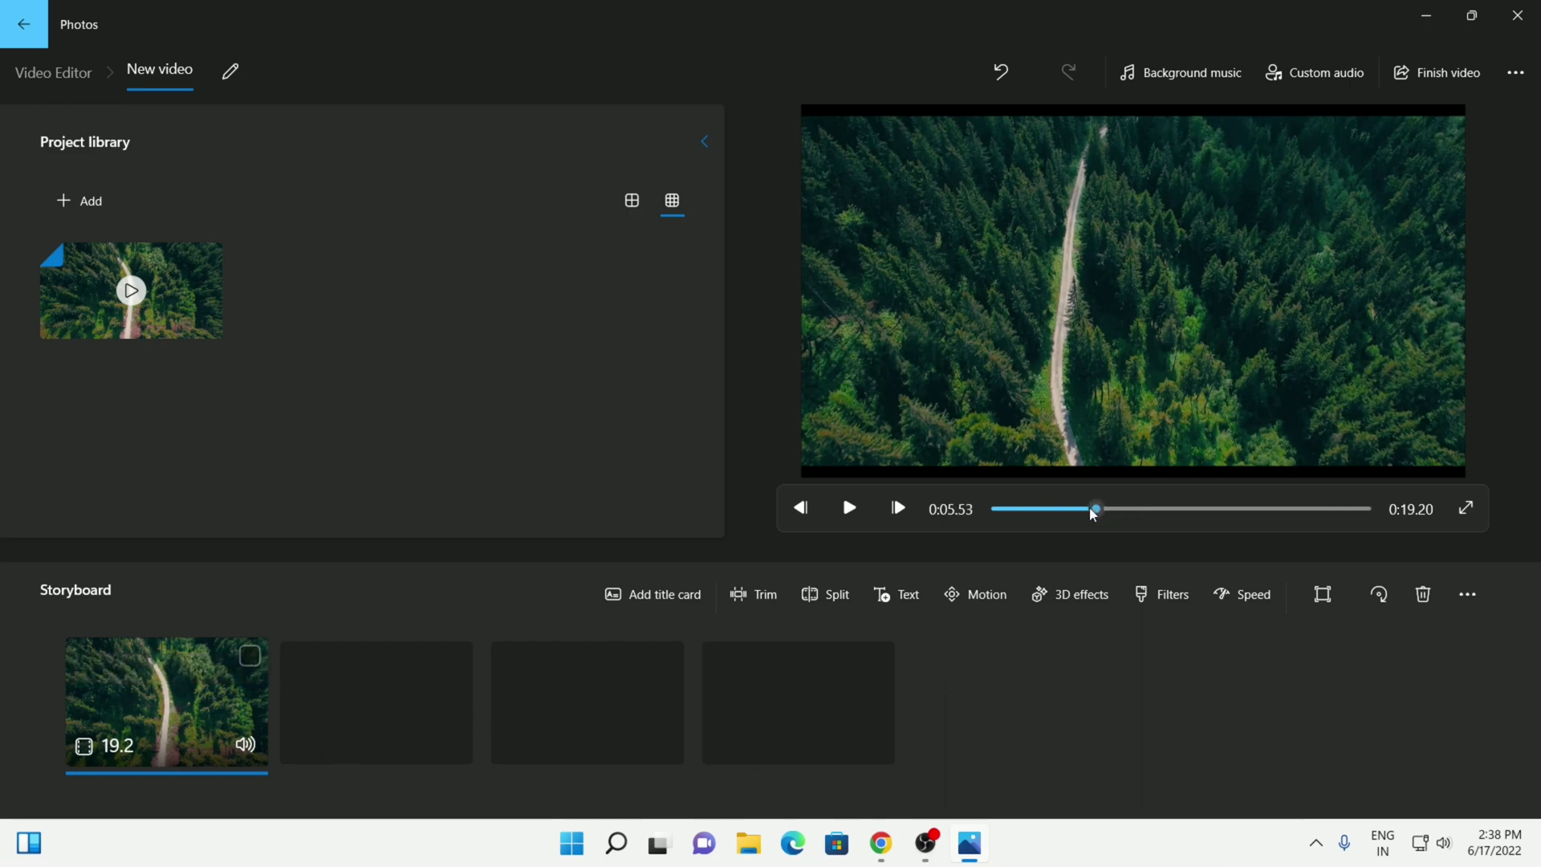
click(849, 509)
click(853, 513)
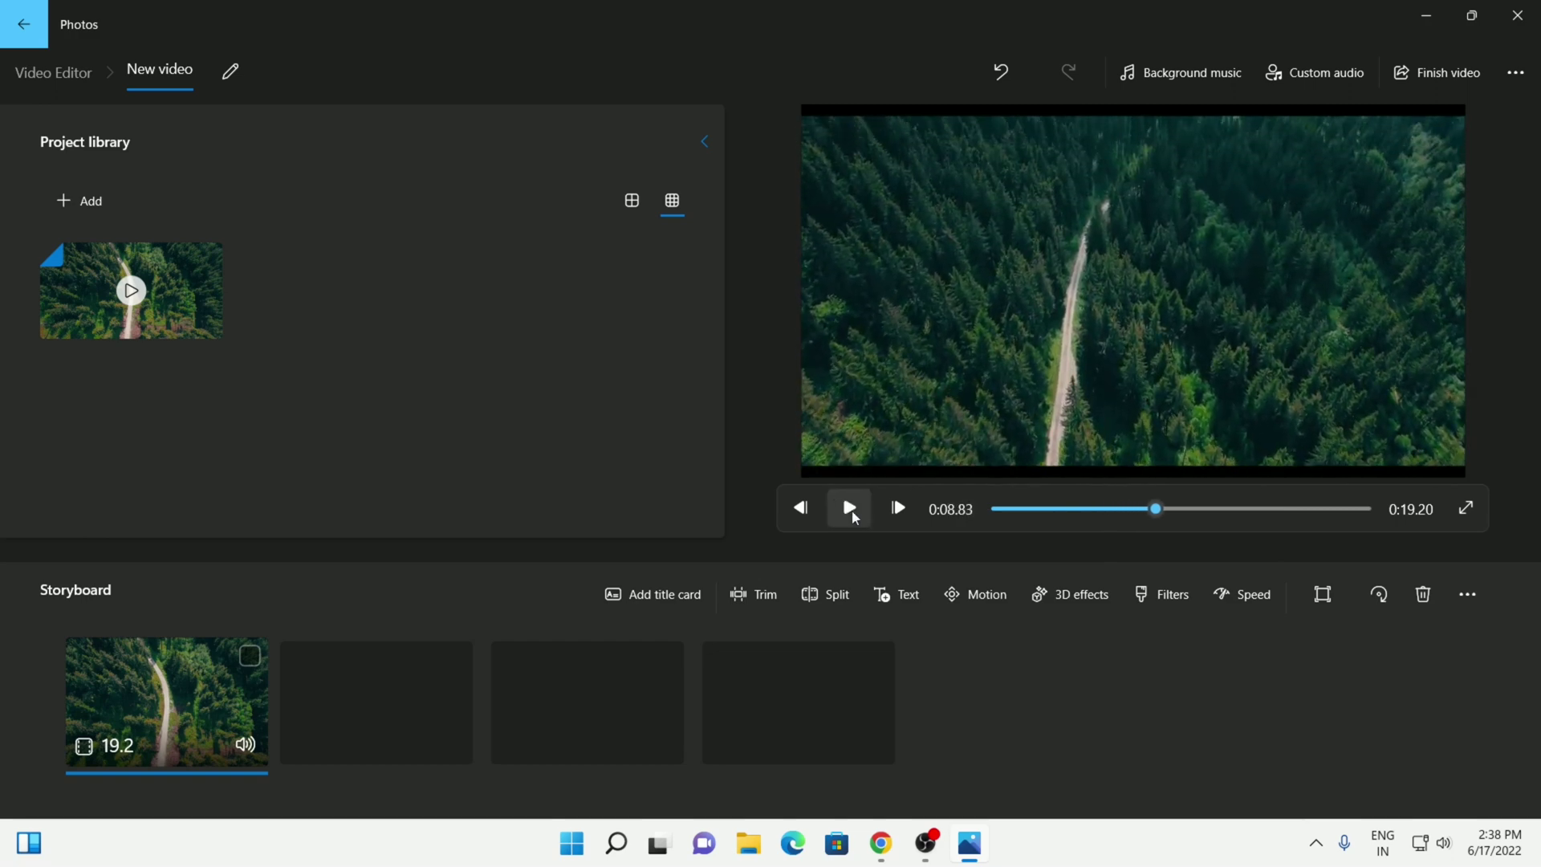
click(851, 510)
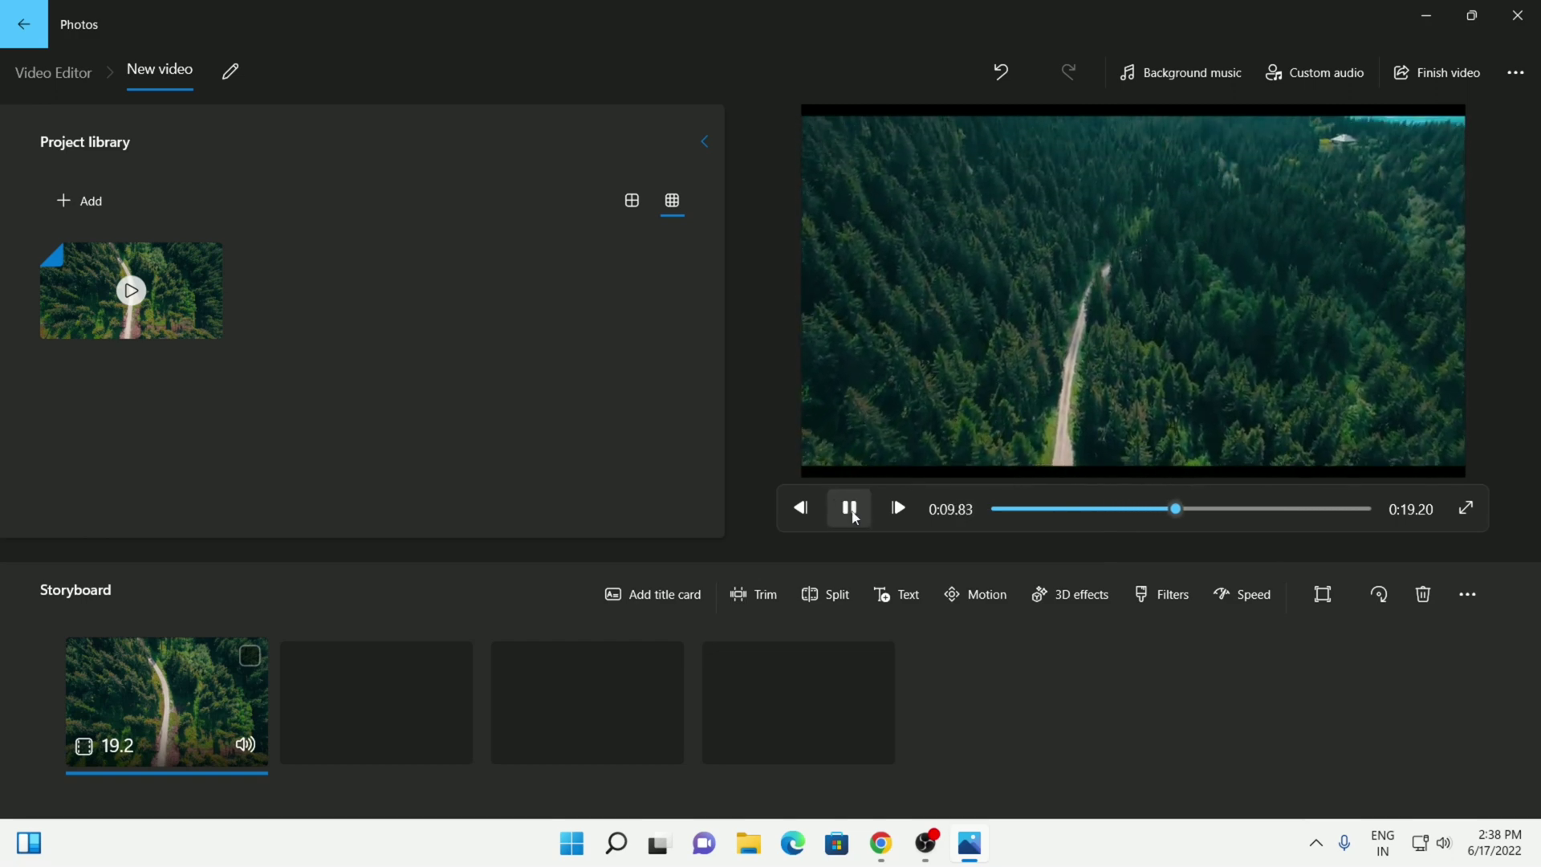
click(851, 511)
Step: Step back frame by frame until the time reads 0:10.50
click(811, 516)
click(811, 516)
click(811, 515)
click(809, 514)
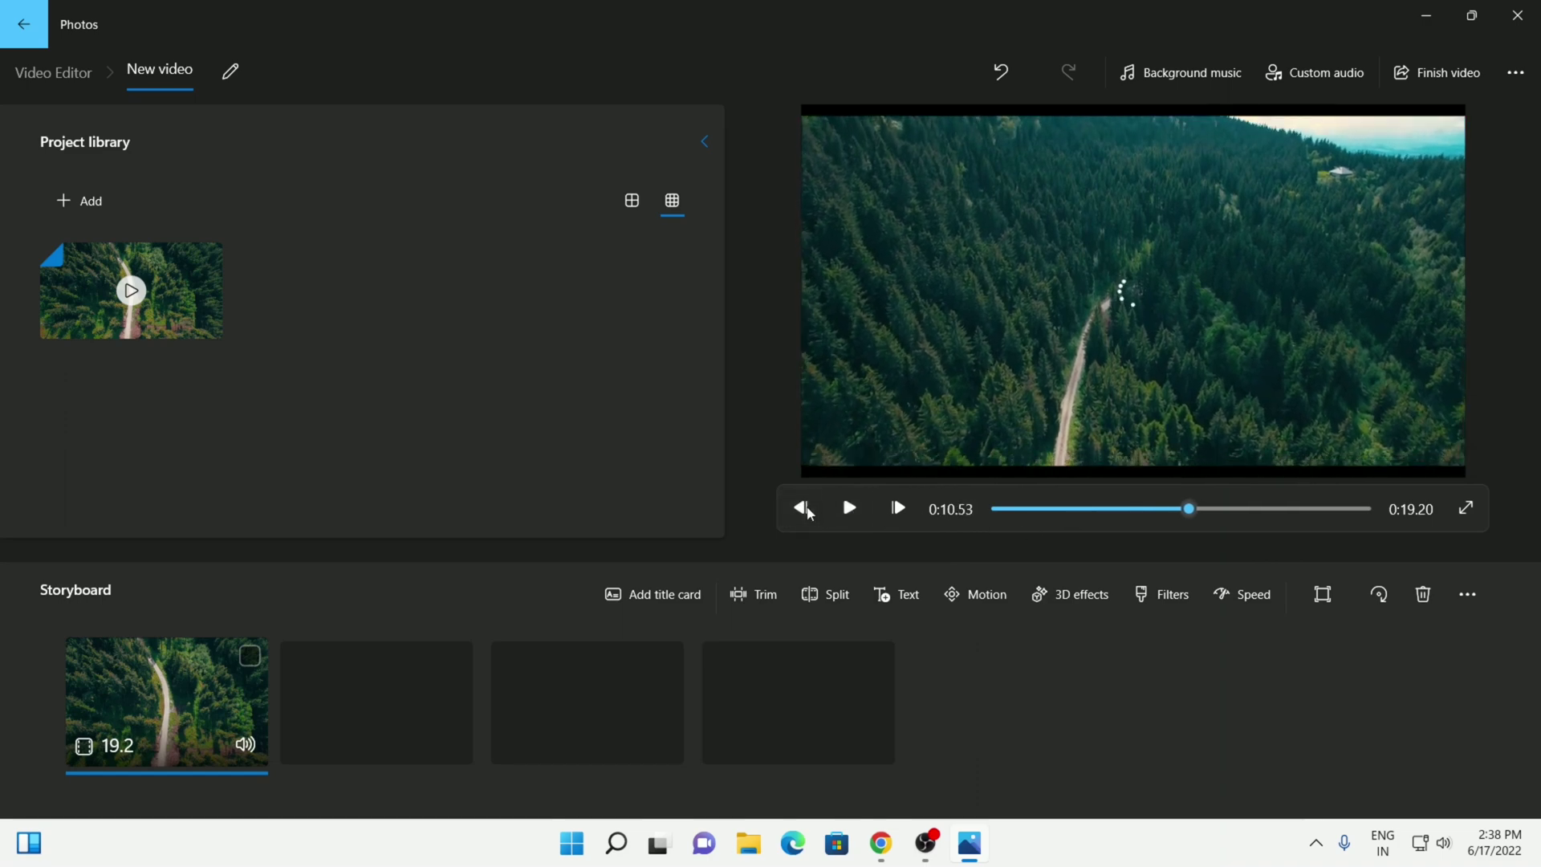
click(810, 514)
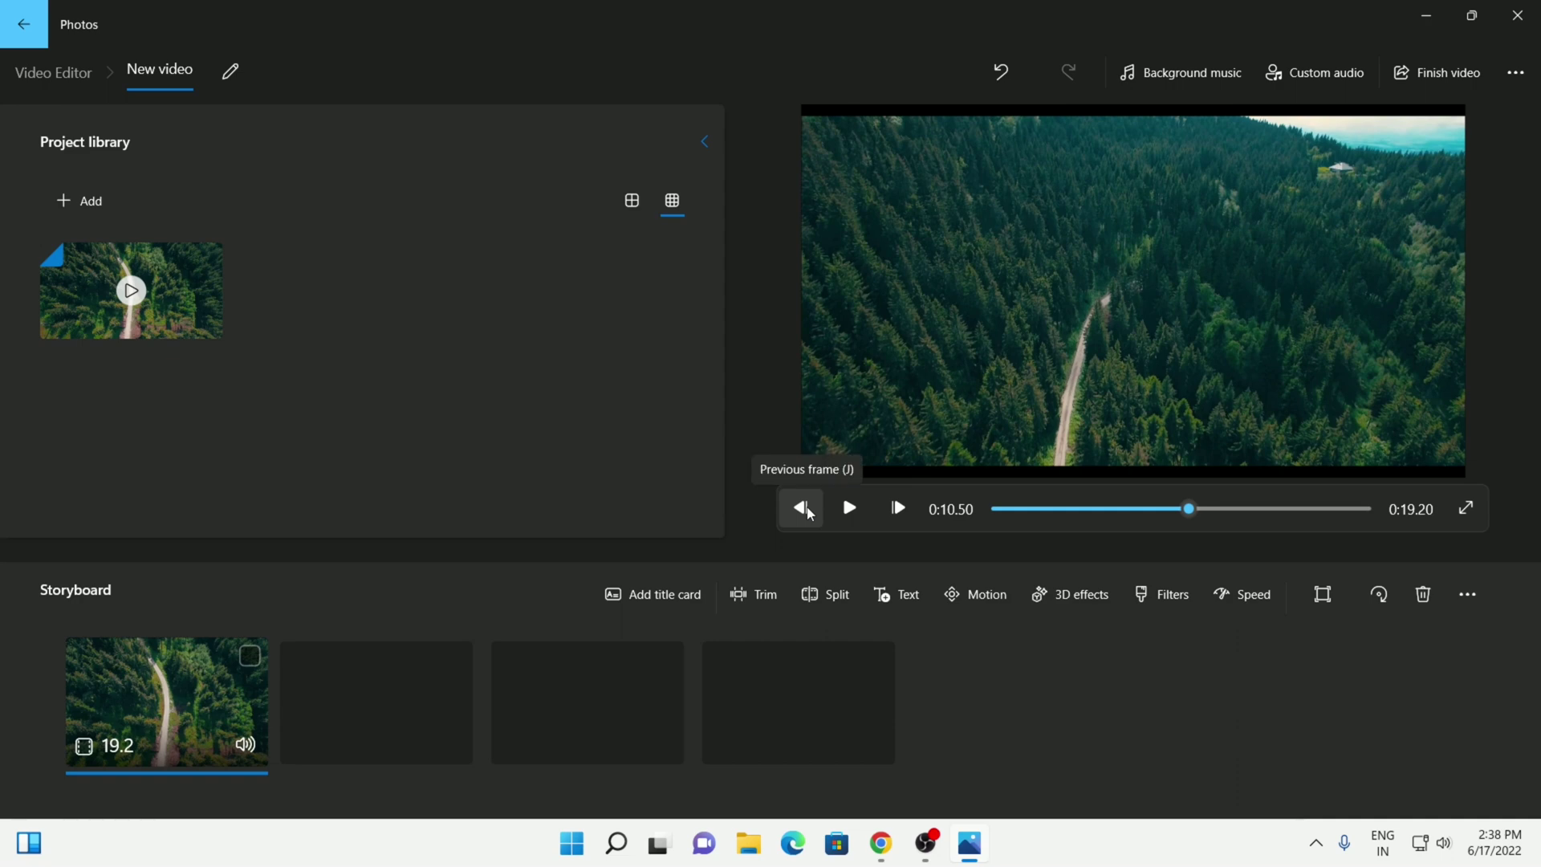
Step: Split the clip with the cut nudged to 0:10.03, giving 10.03 and 9.17-second clips
click(834, 604)
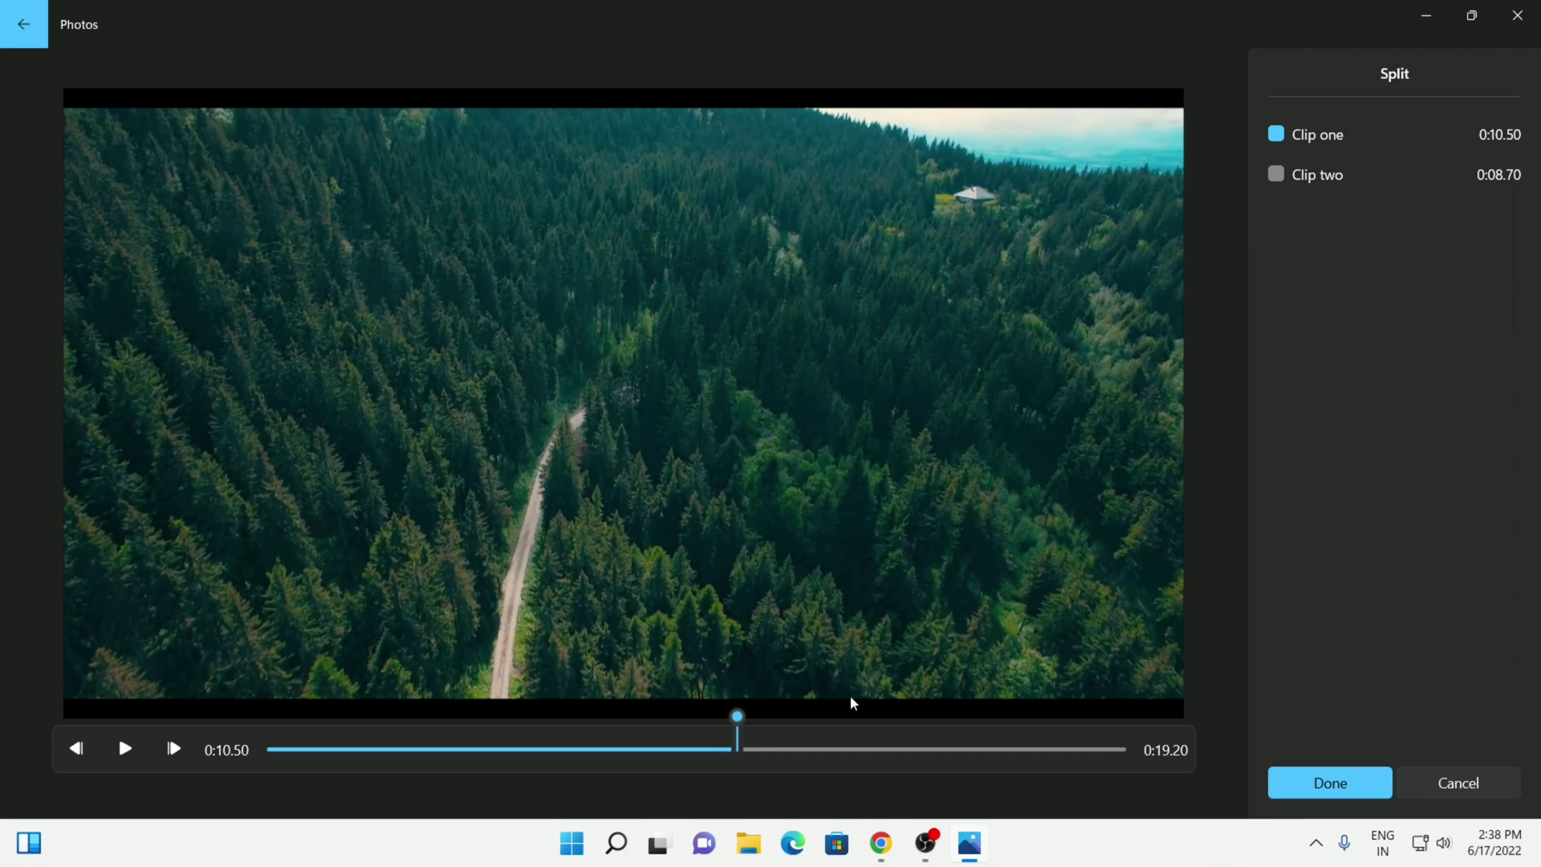
drag(737, 721, 720, 726)
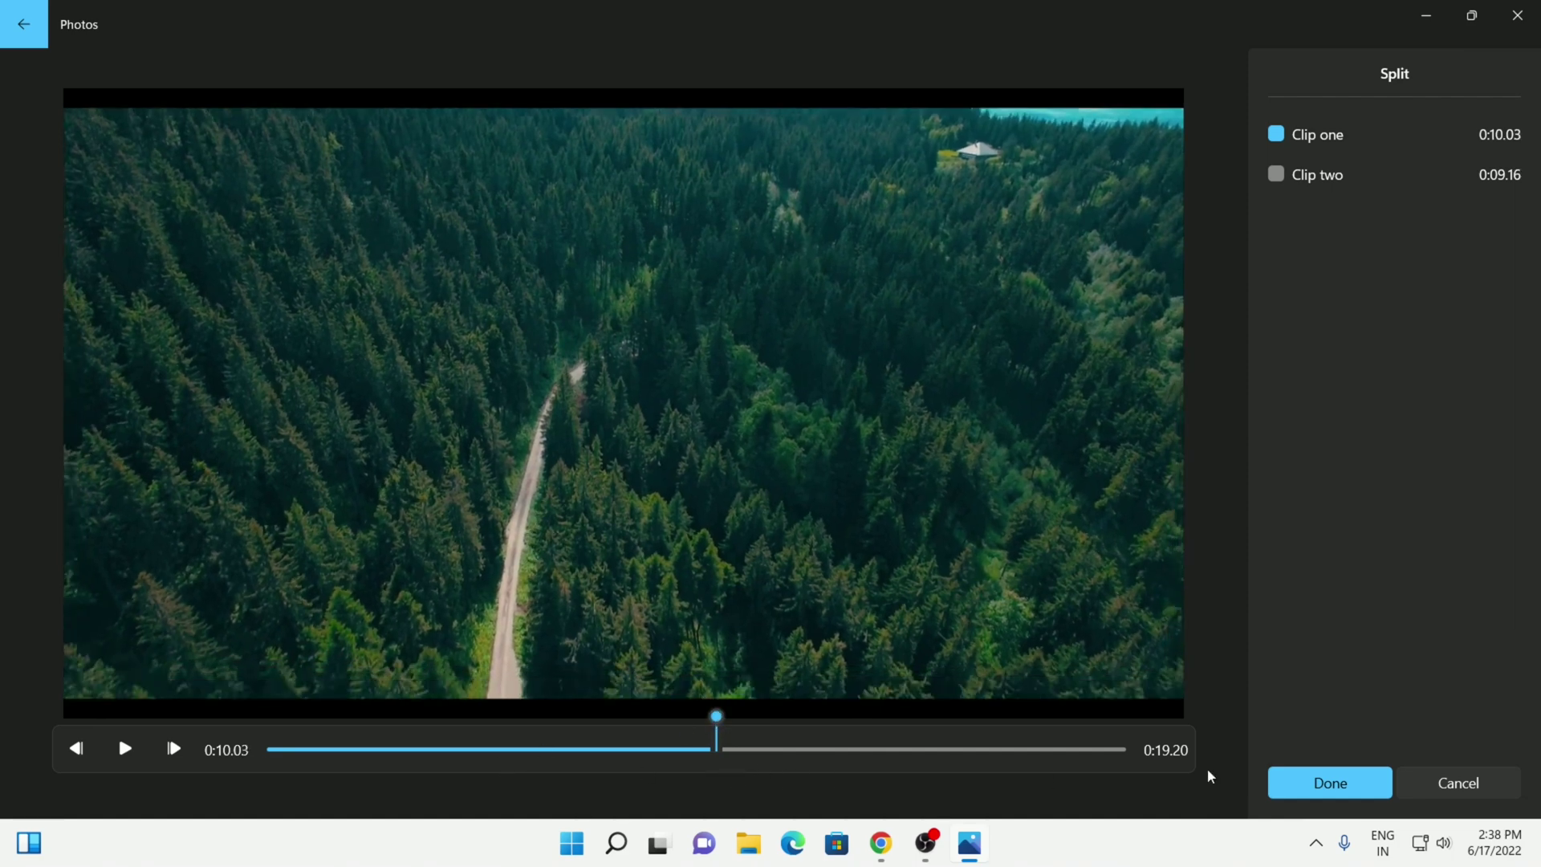
click(1336, 793)
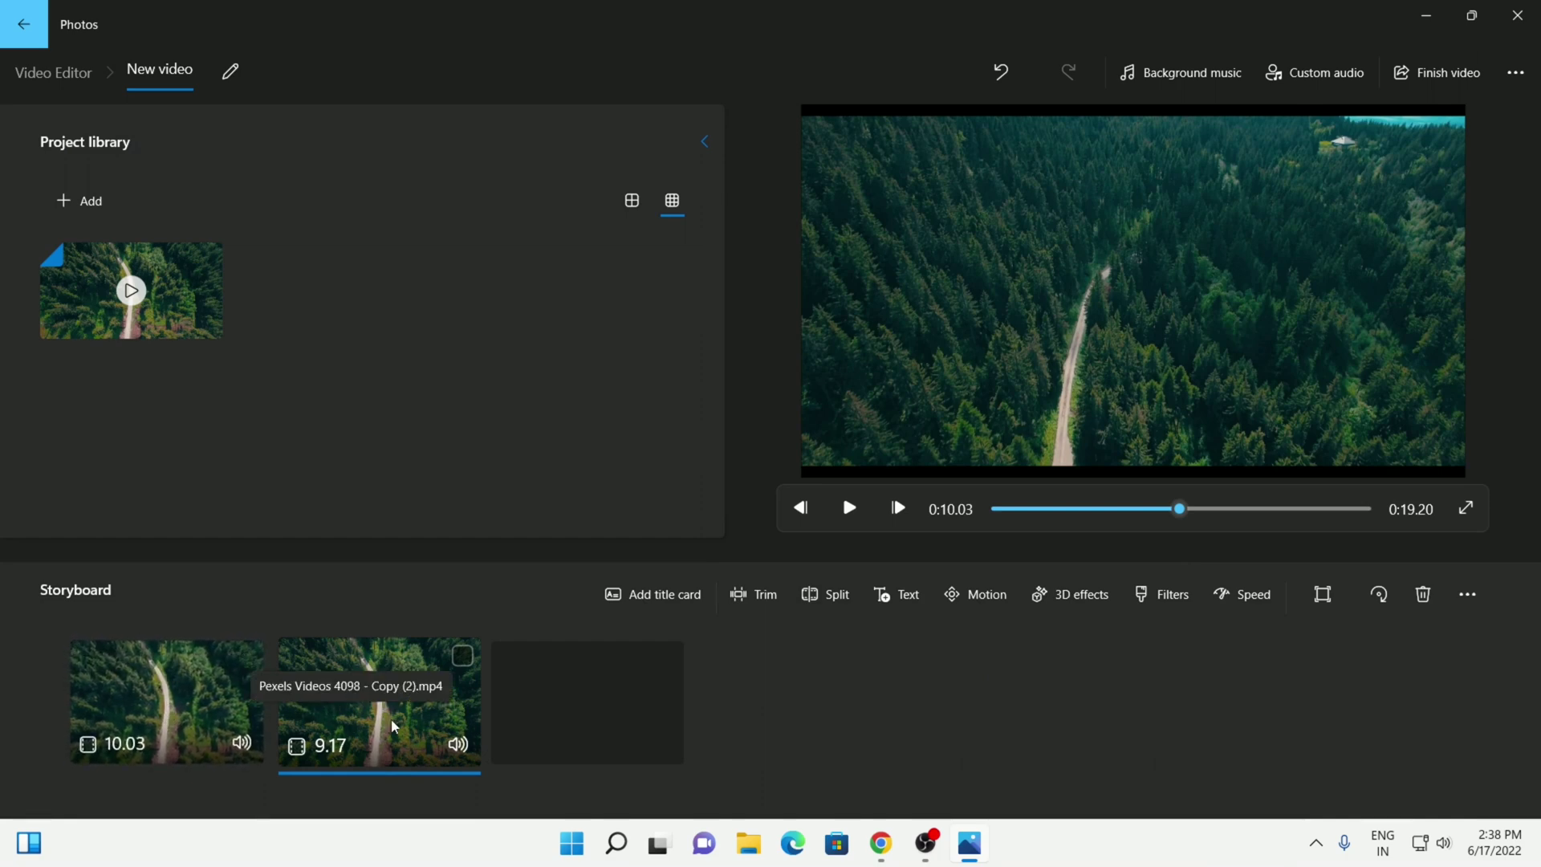
Step: Play the two-clip video from the start, pause at 0:14.23, and start a text caption
click(261, 721)
click(850, 507)
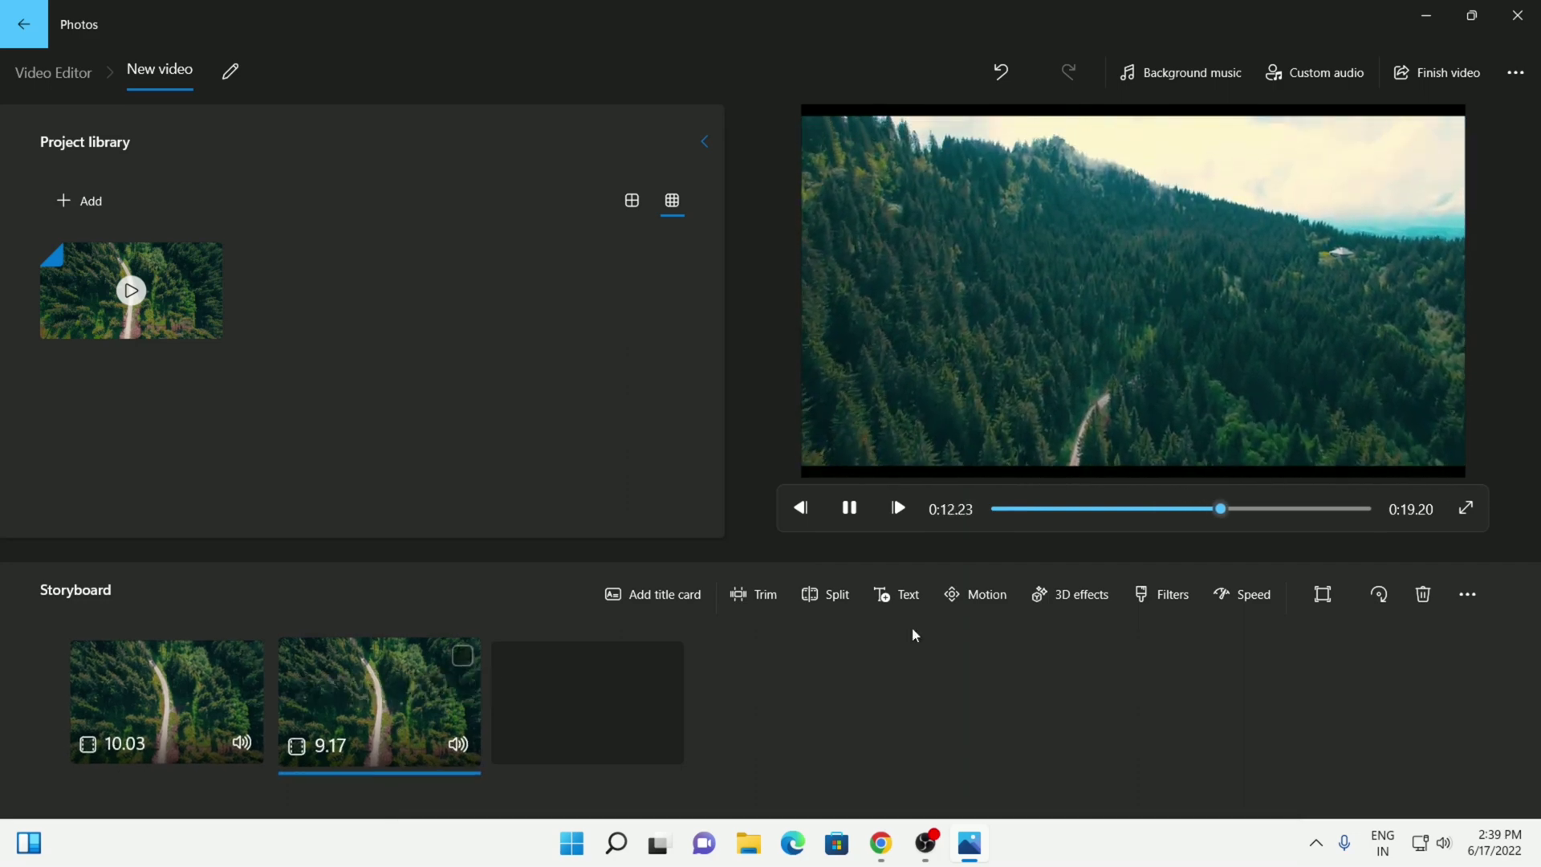
click(847, 517)
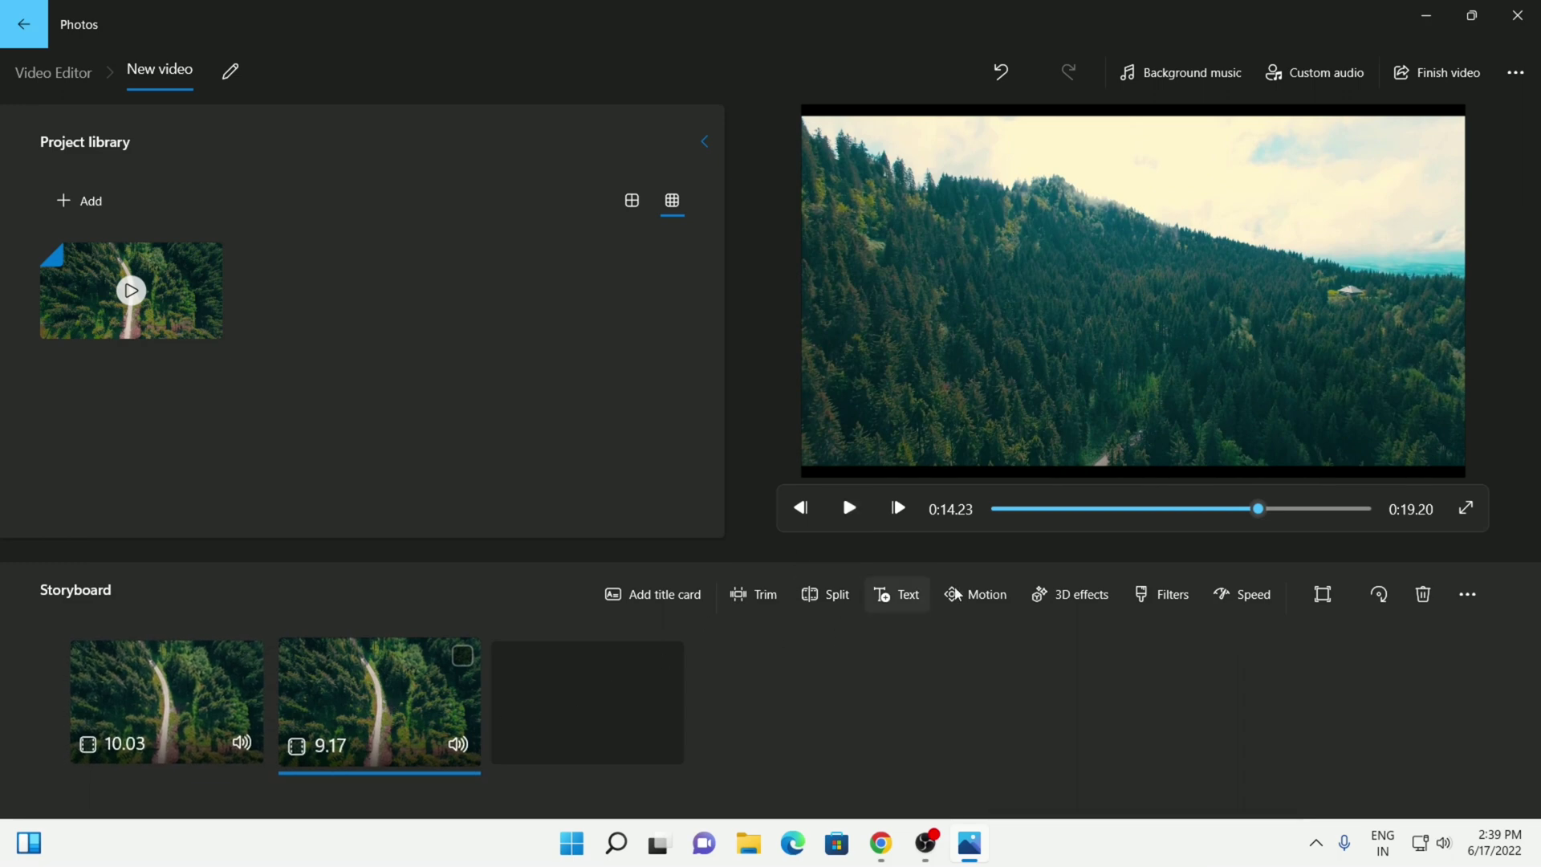
click(899, 594)
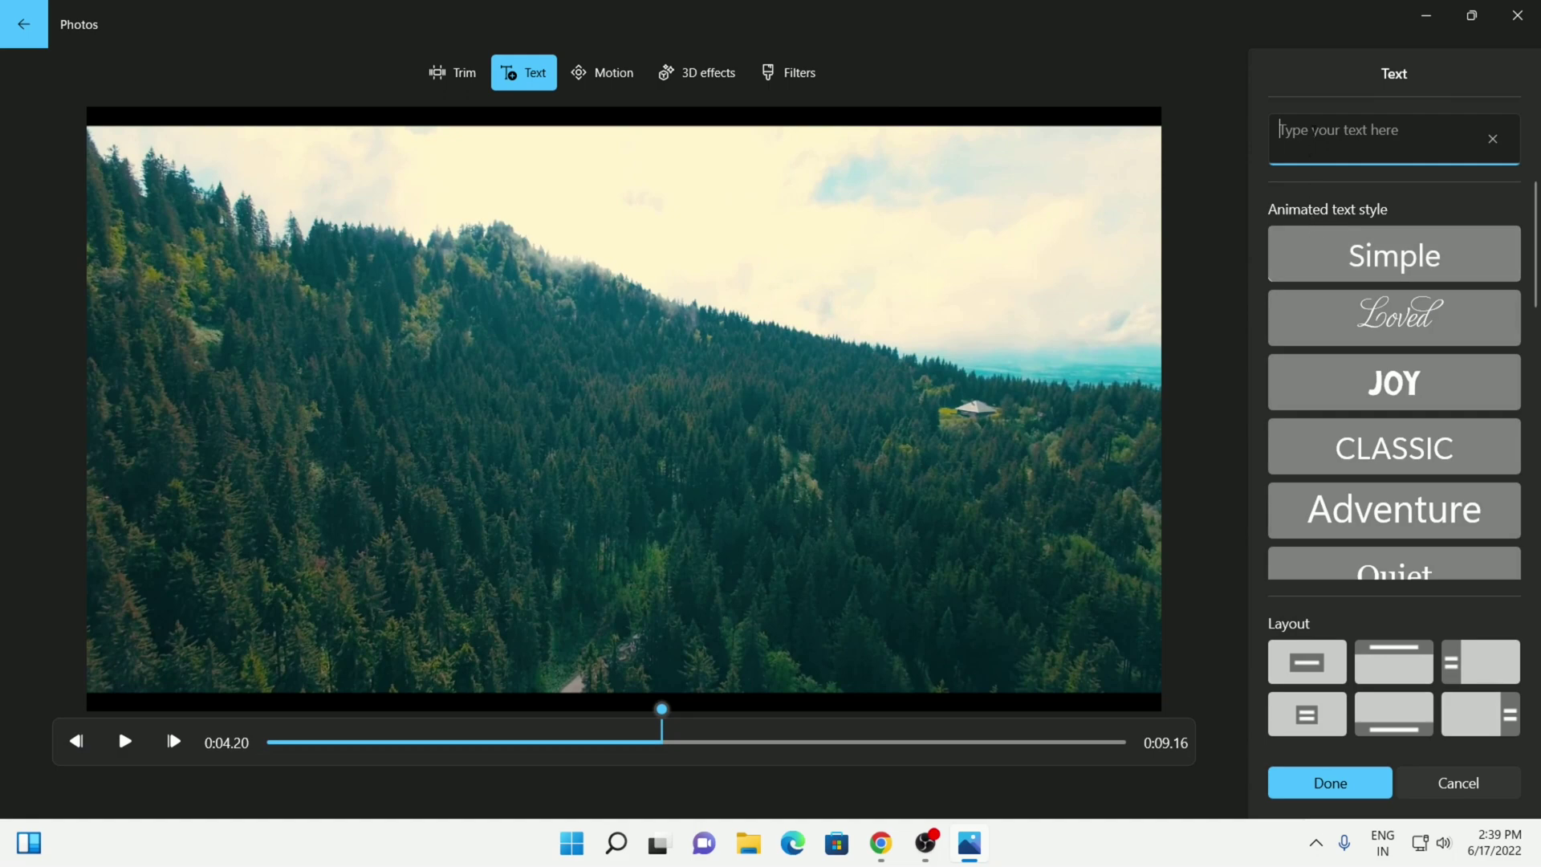
Step: Type 'Enjoy your day' on the second clip, fixing the typo, and start it later
text(E)
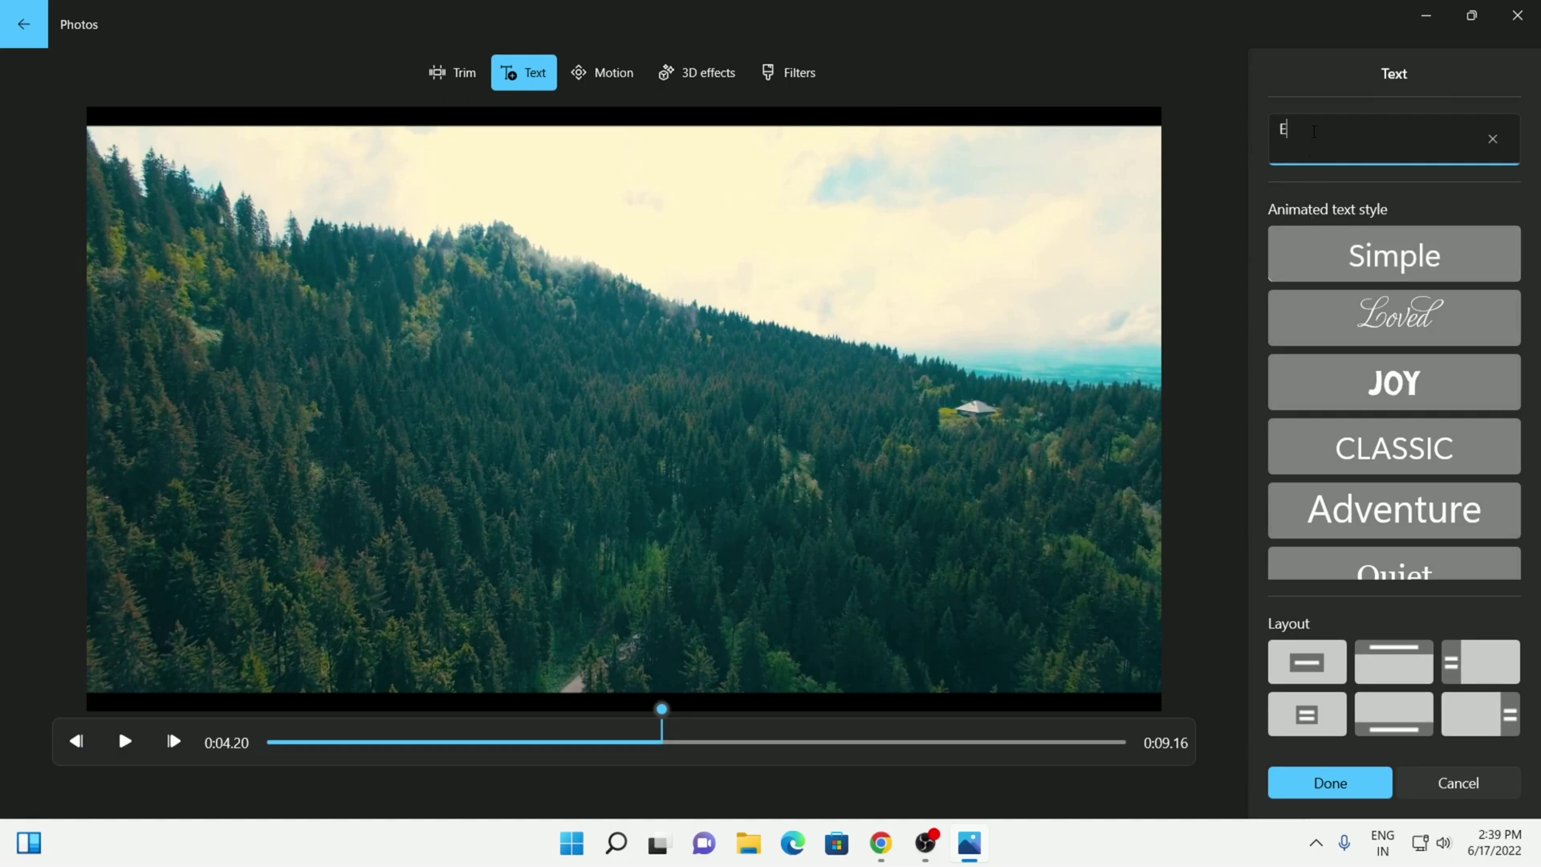
text(noy your day)
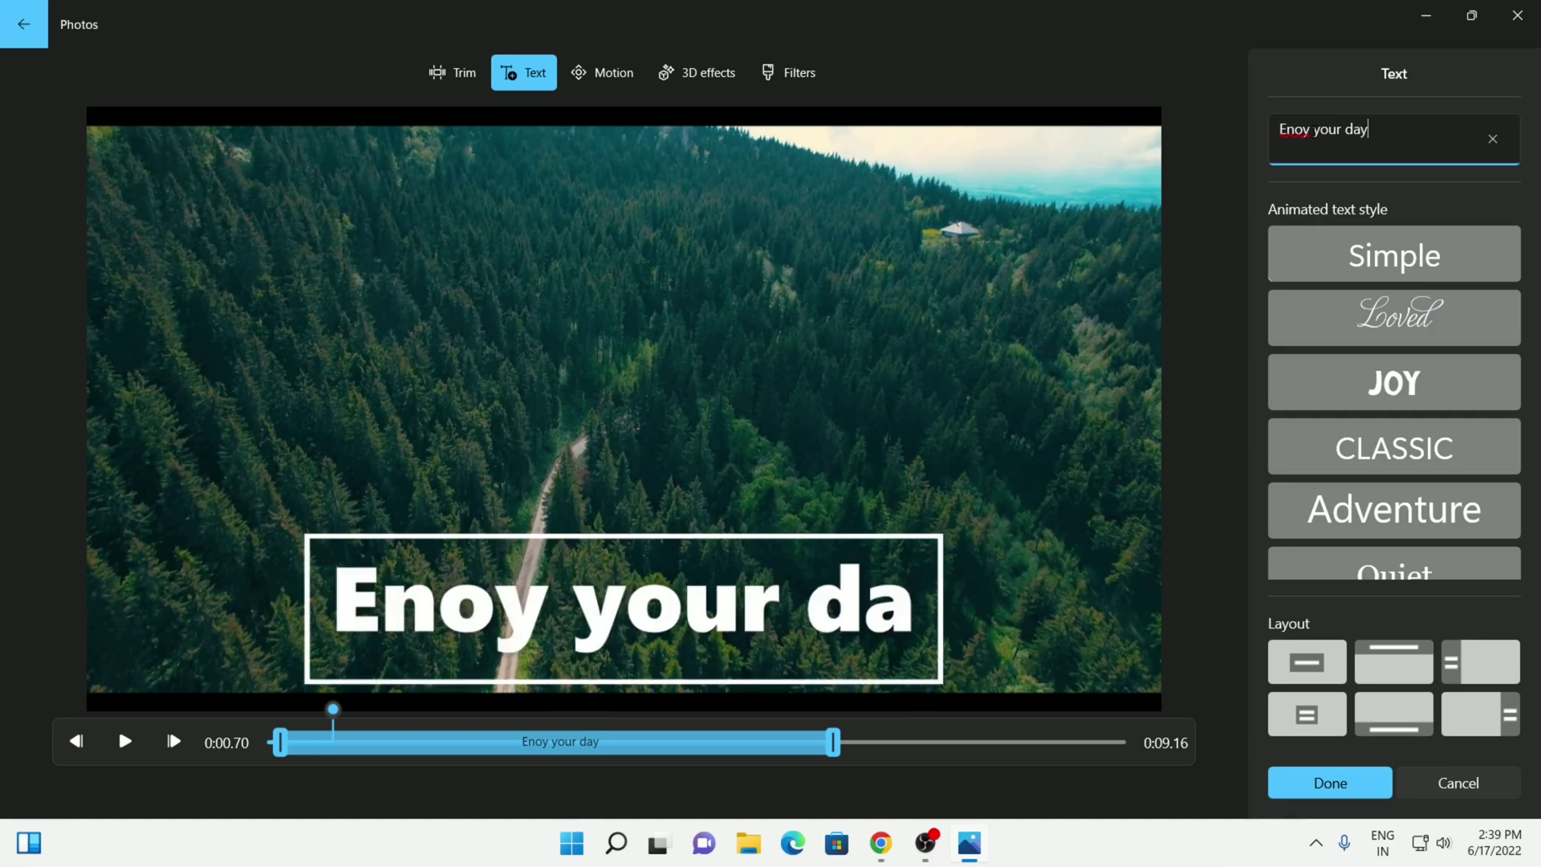
click(1295, 129)
text(j)
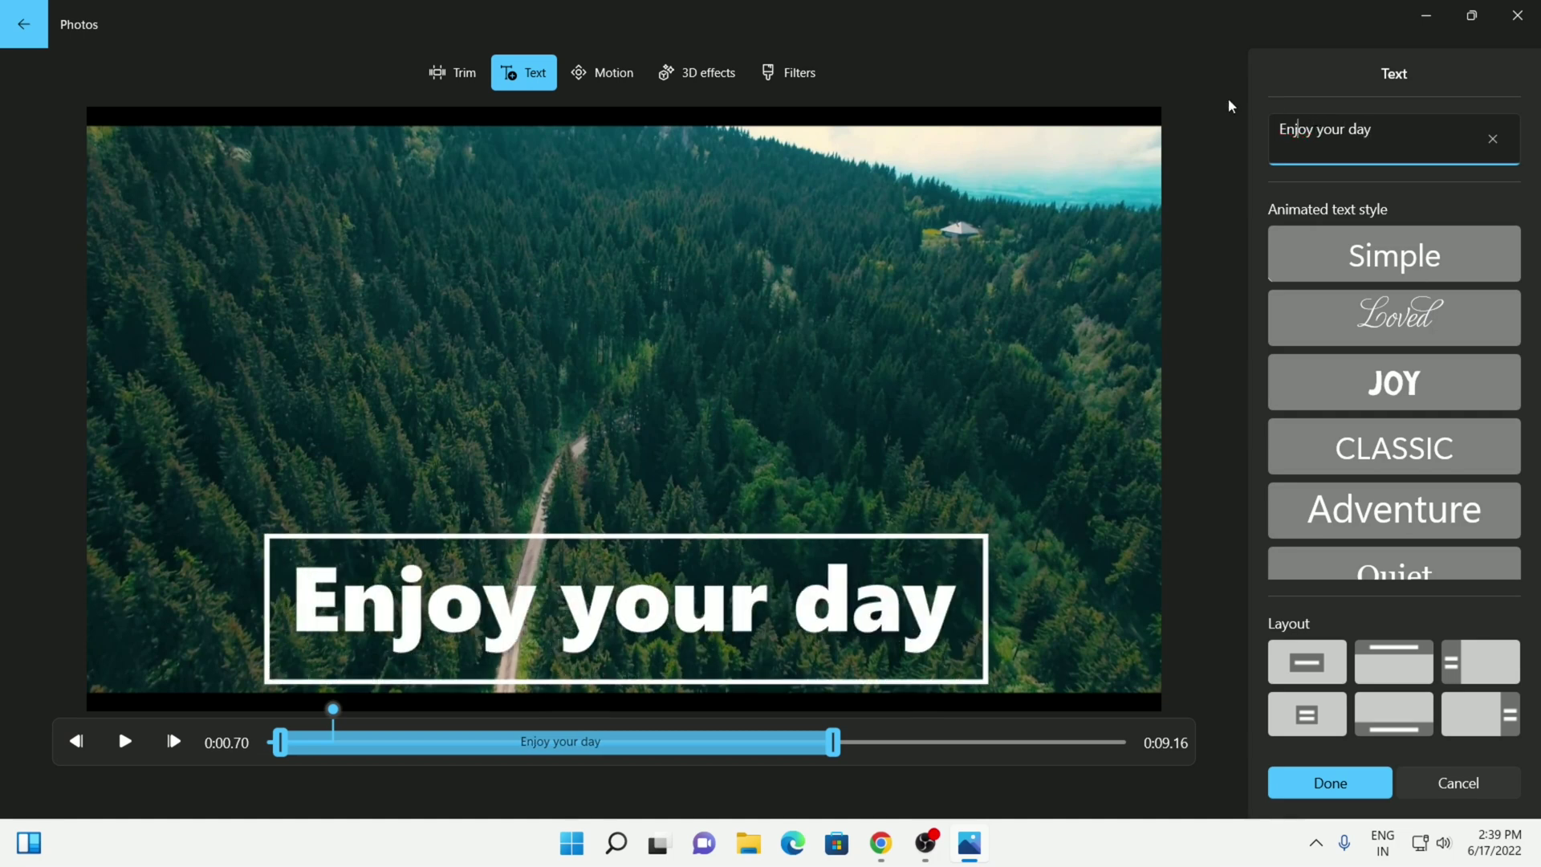
drag(280, 745, 420, 749)
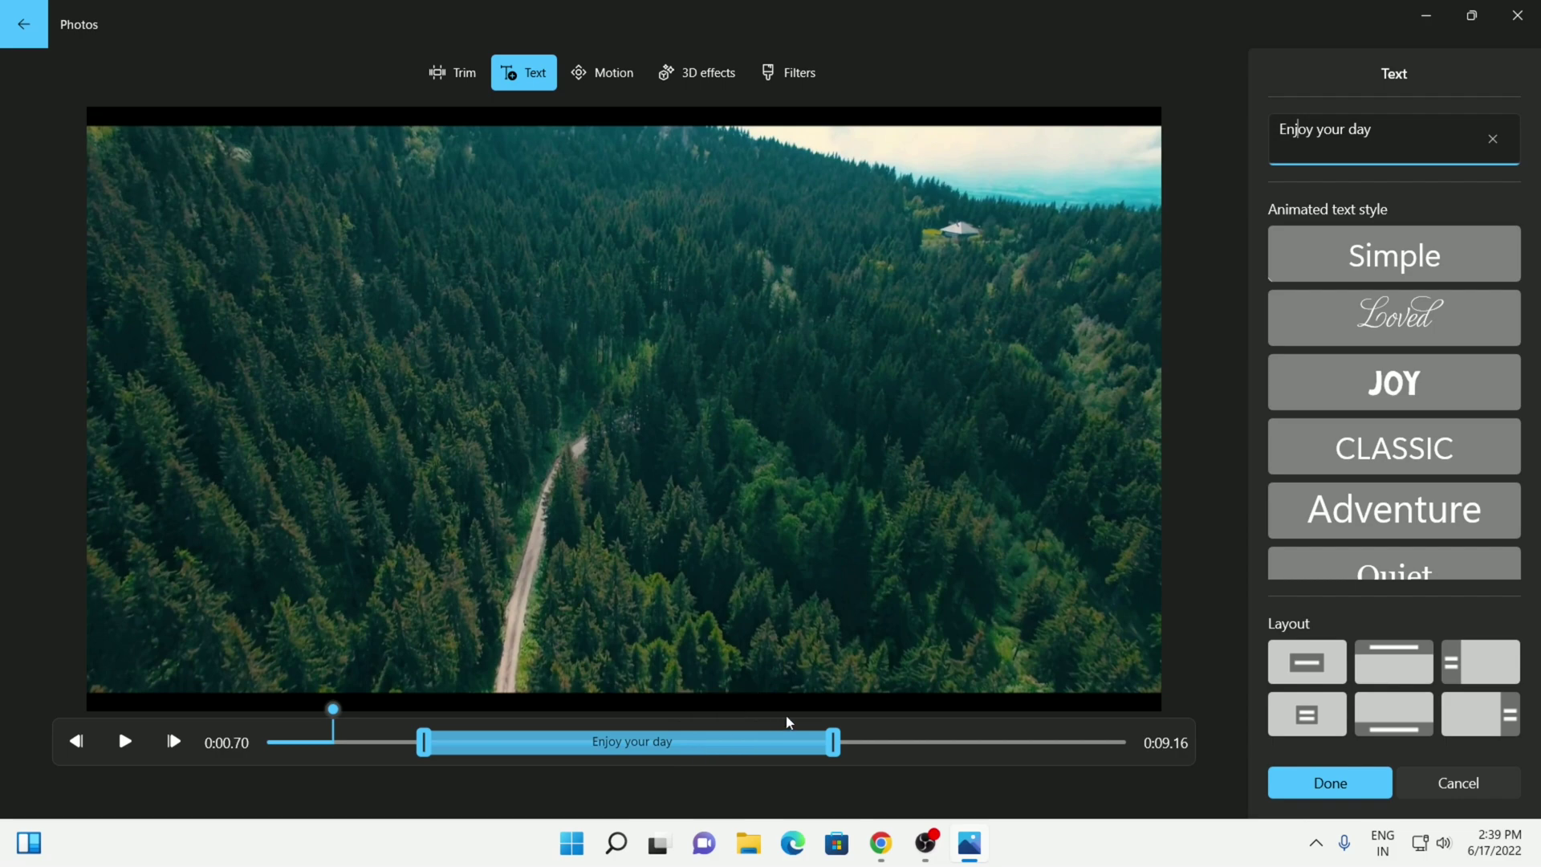
drag(333, 710, 612, 711)
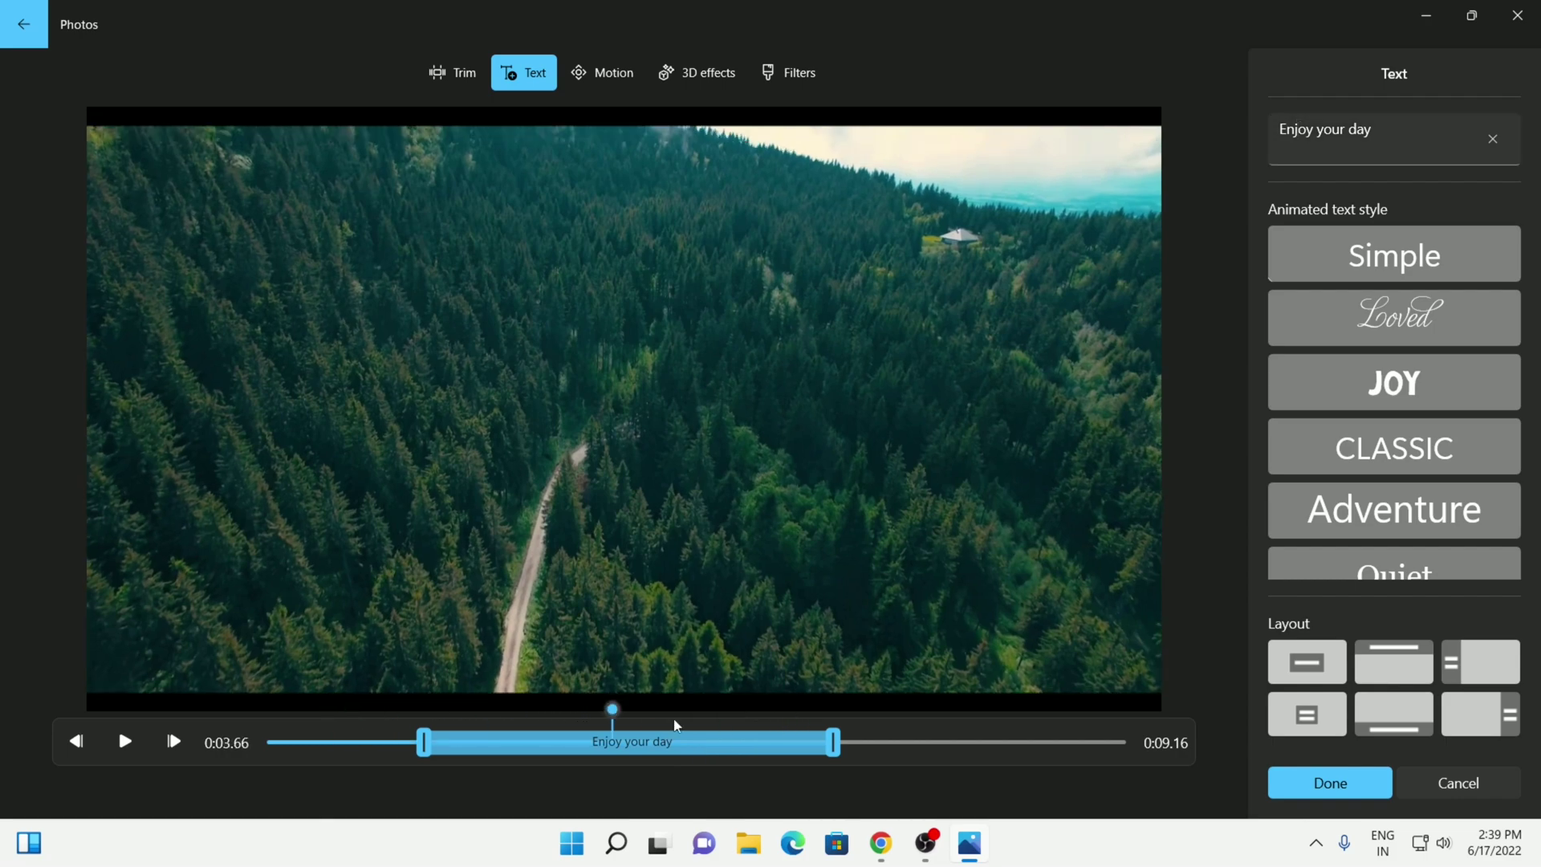
Step: Apply the Cartoon animated text style to the 'Enjoy your day' caption
scroll(1397, 454, down, 3)
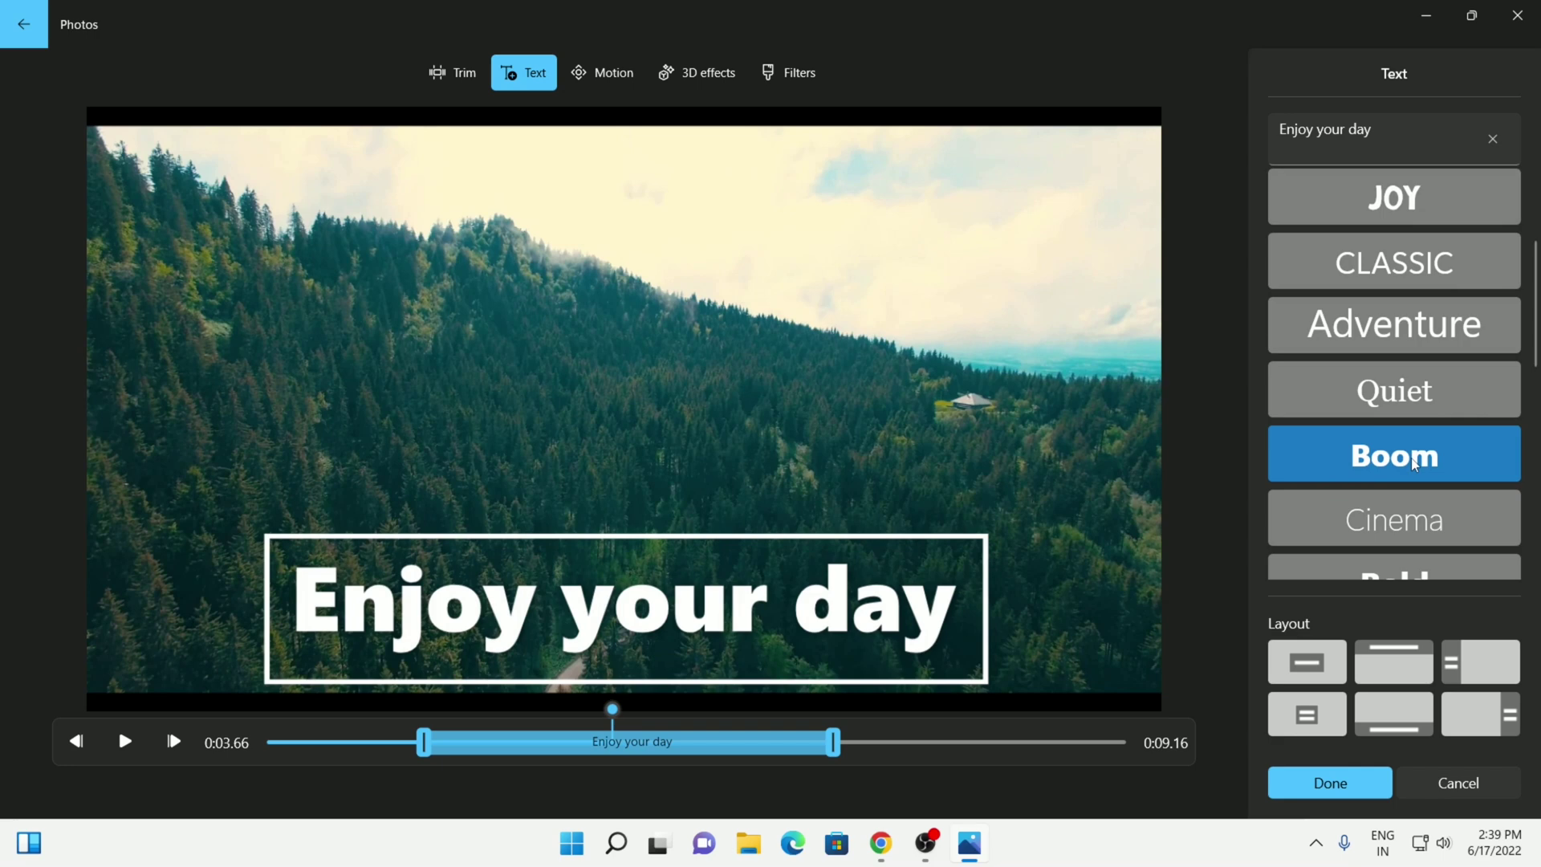
scroll(1414, 464, down, 5)
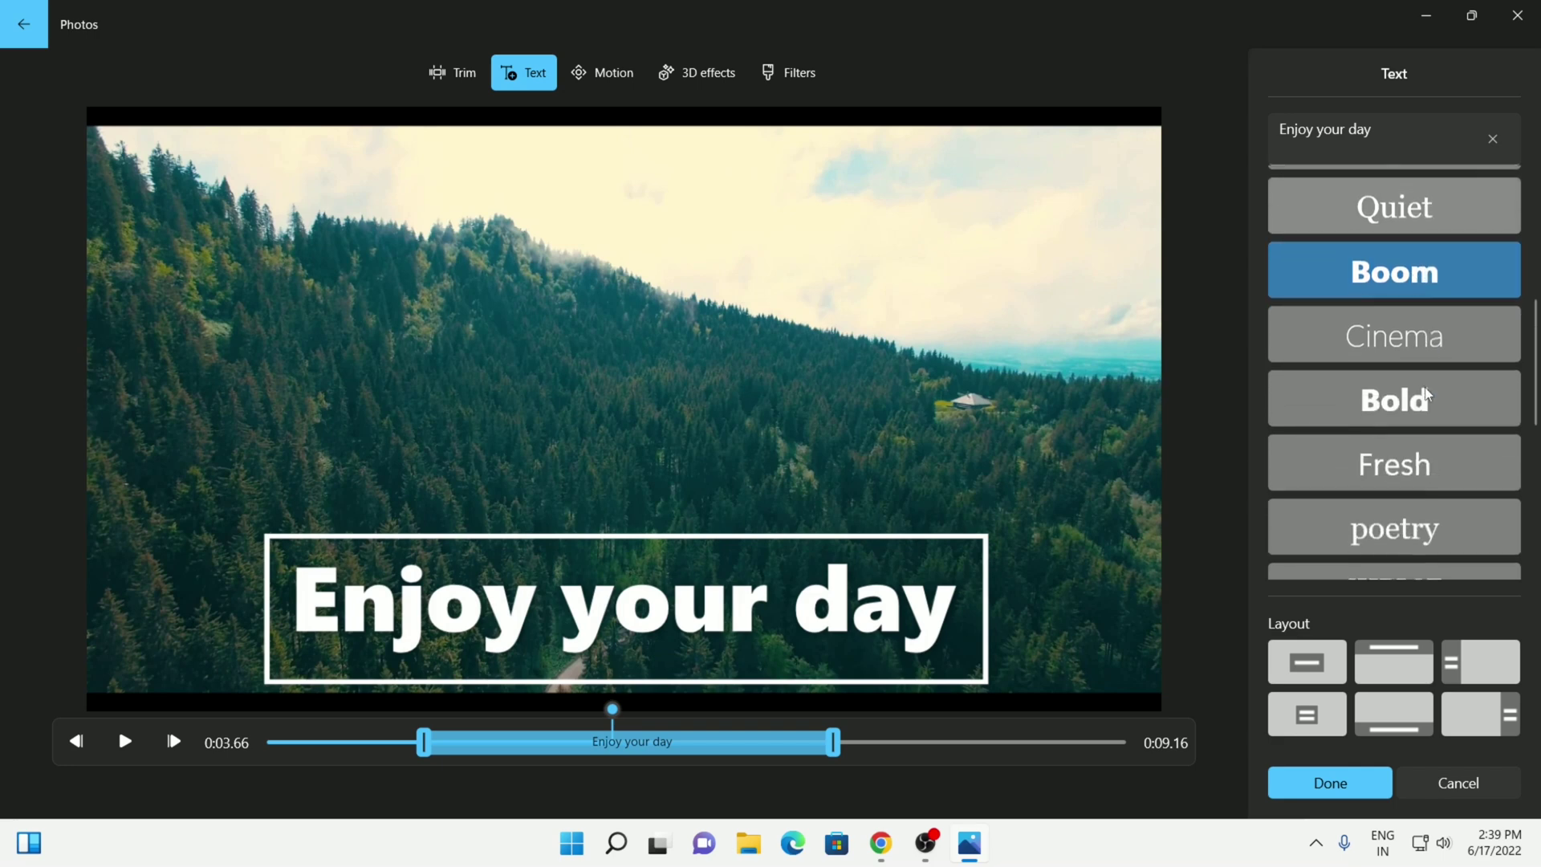
scroll(1428, 393, down, 2)
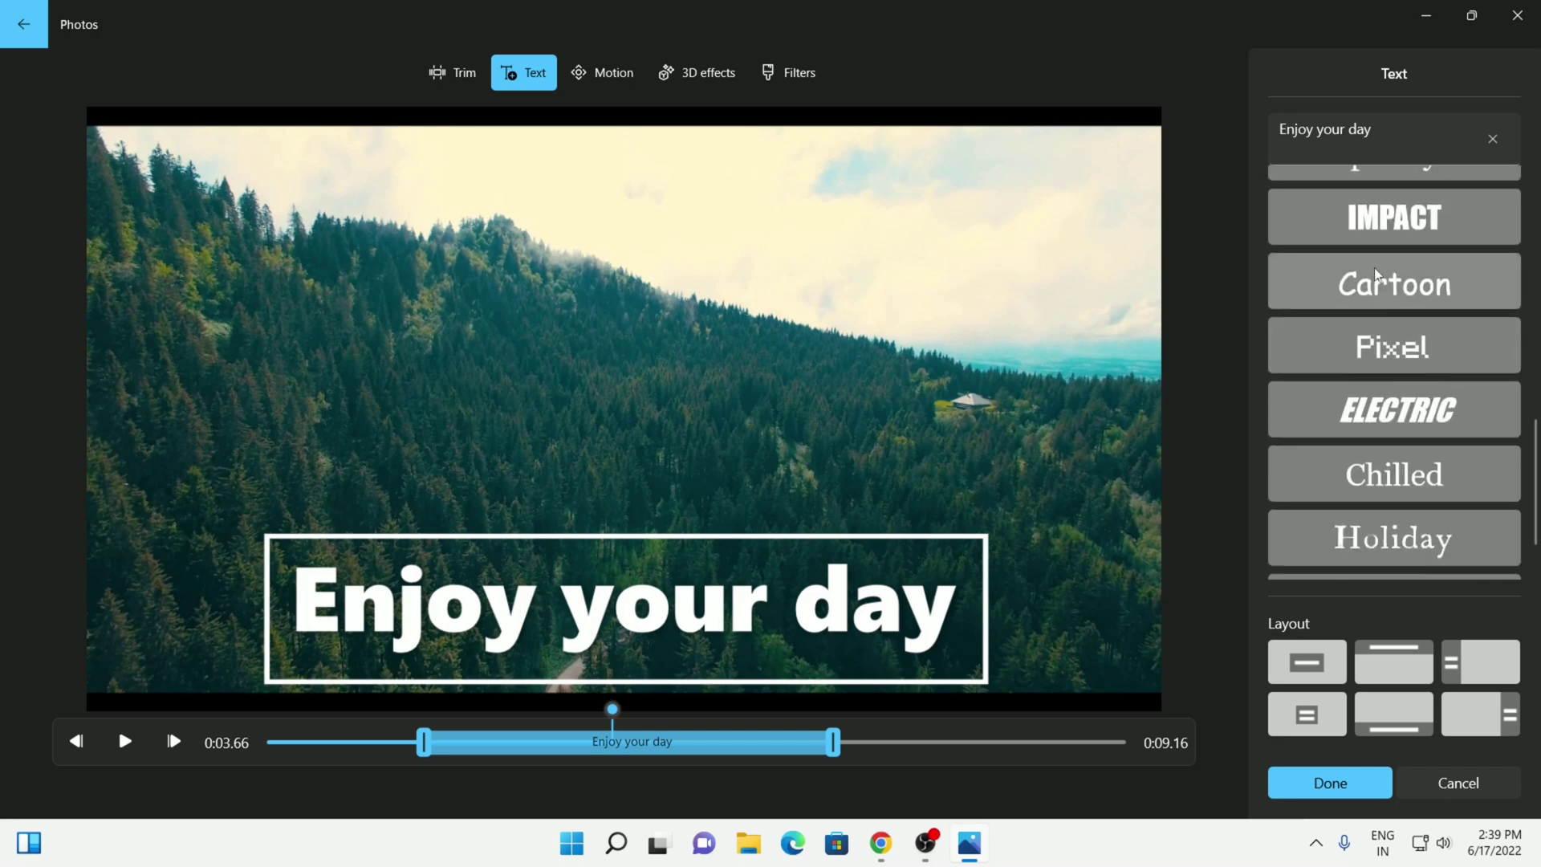
click(1378, 287)
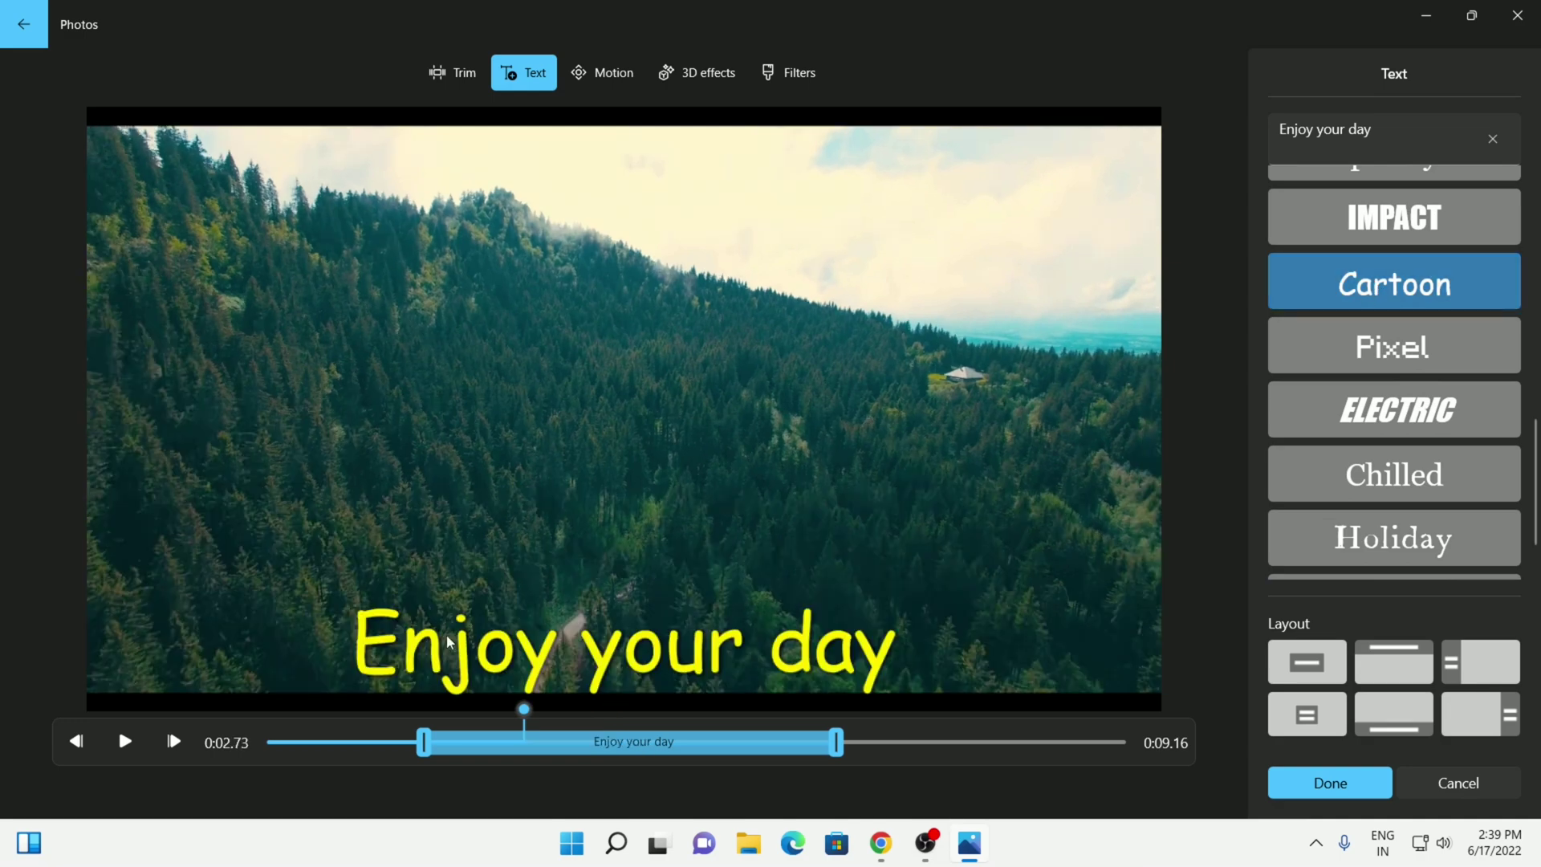
Step: Preview the caption, place it on the right of the frame, and finish the text edit
drag(523, 710, 349, 719)
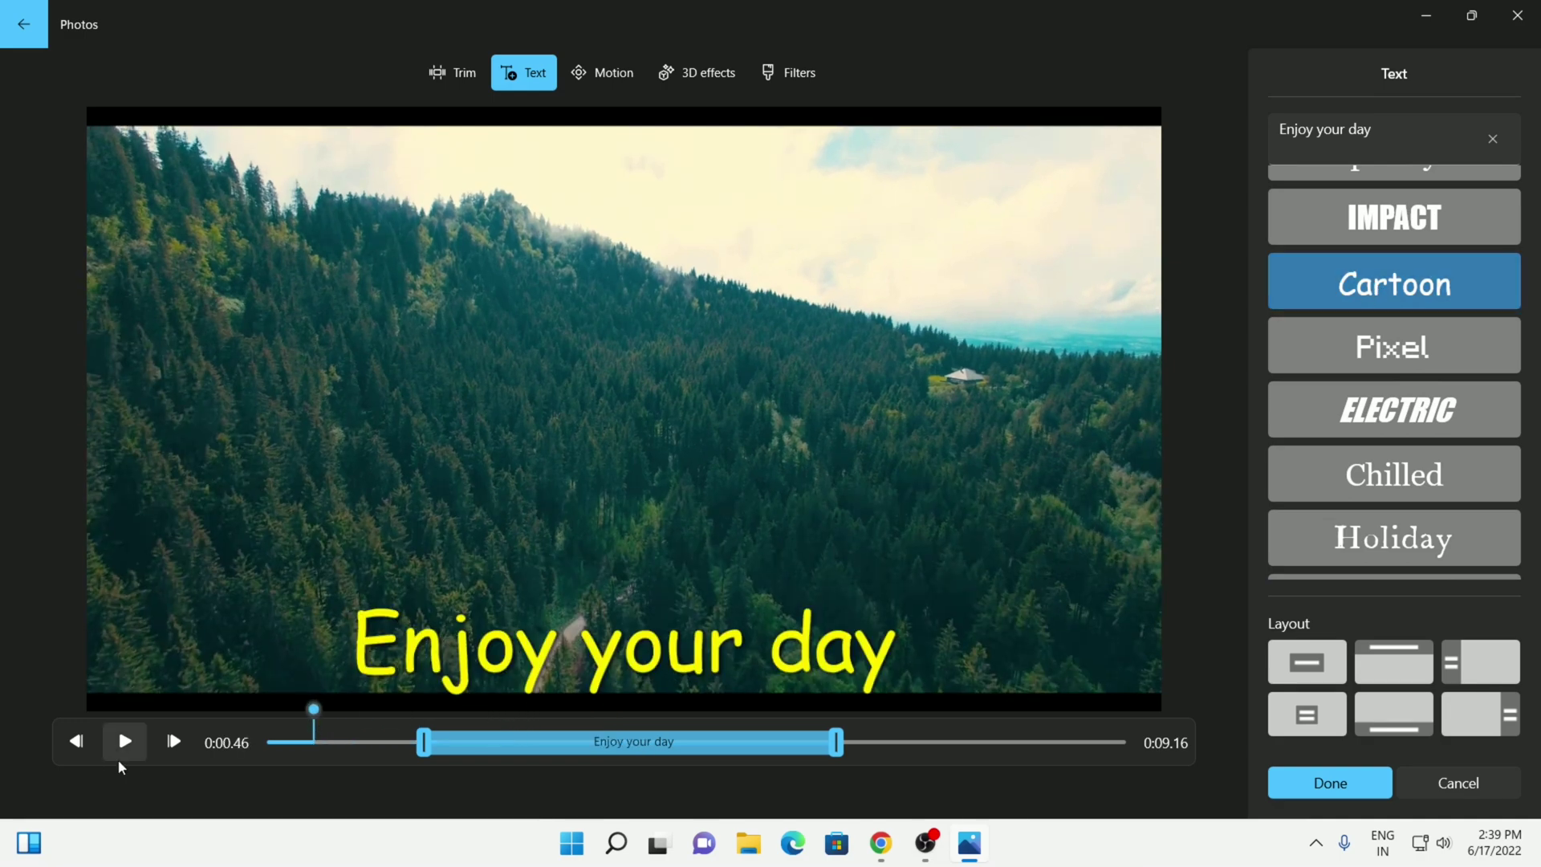
click(124, 741)
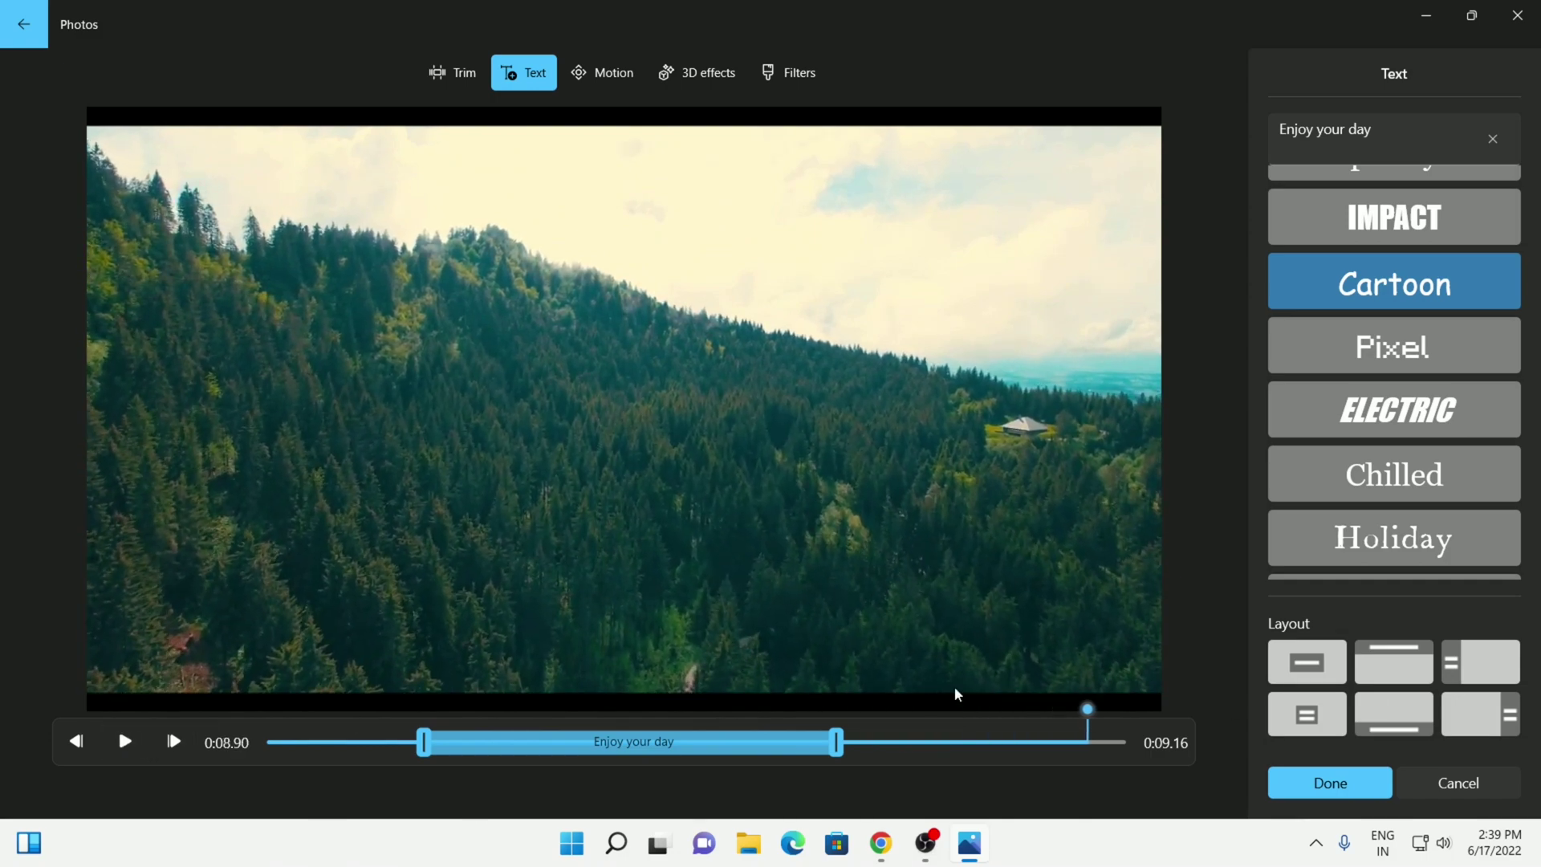
drag(1087, 710, 632, 695)
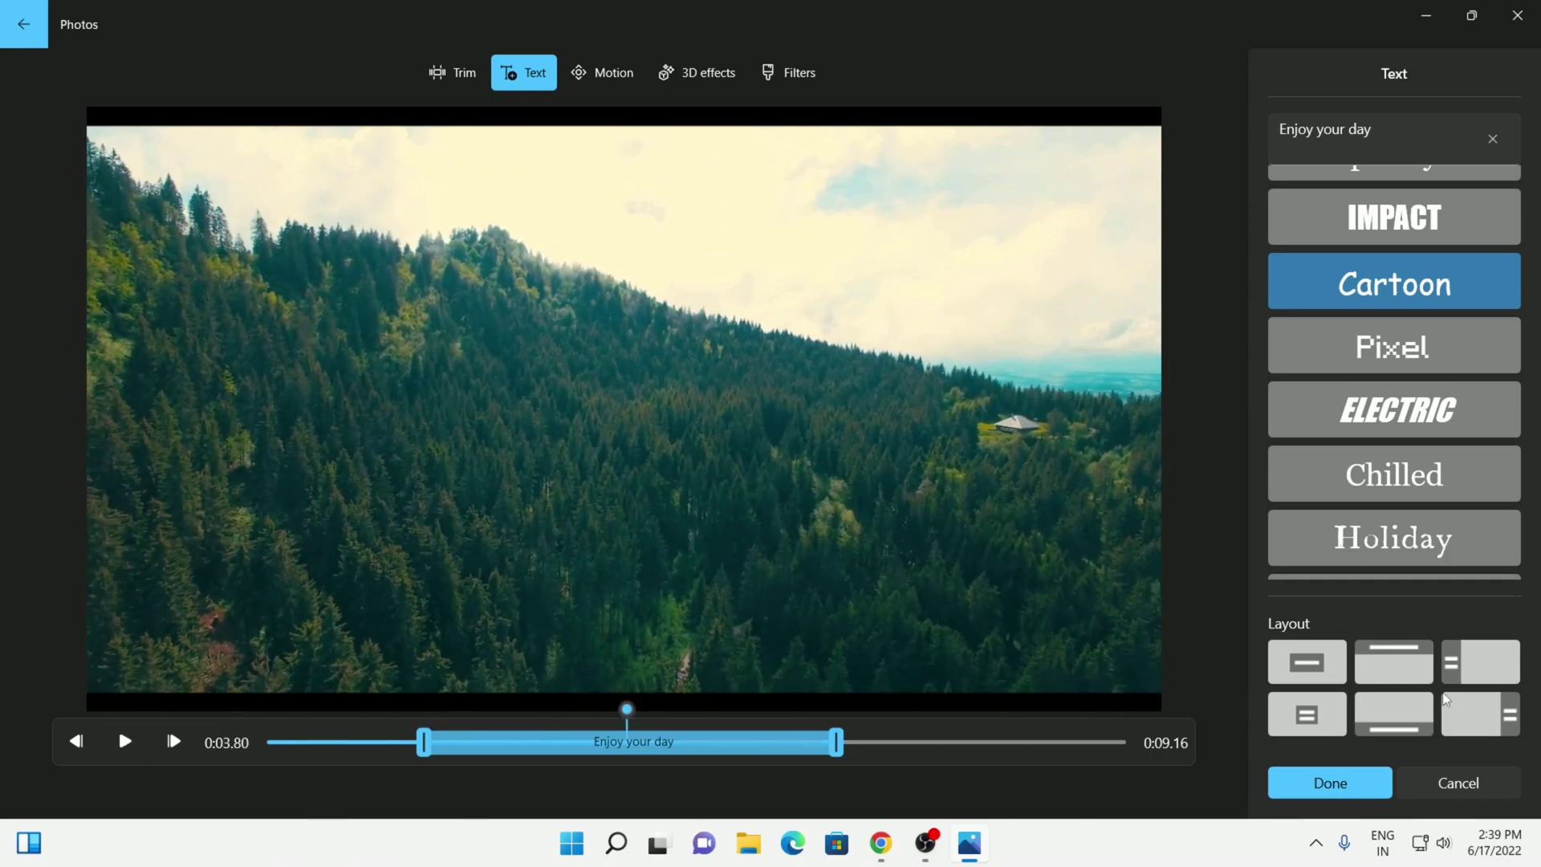
click(1489, 721)
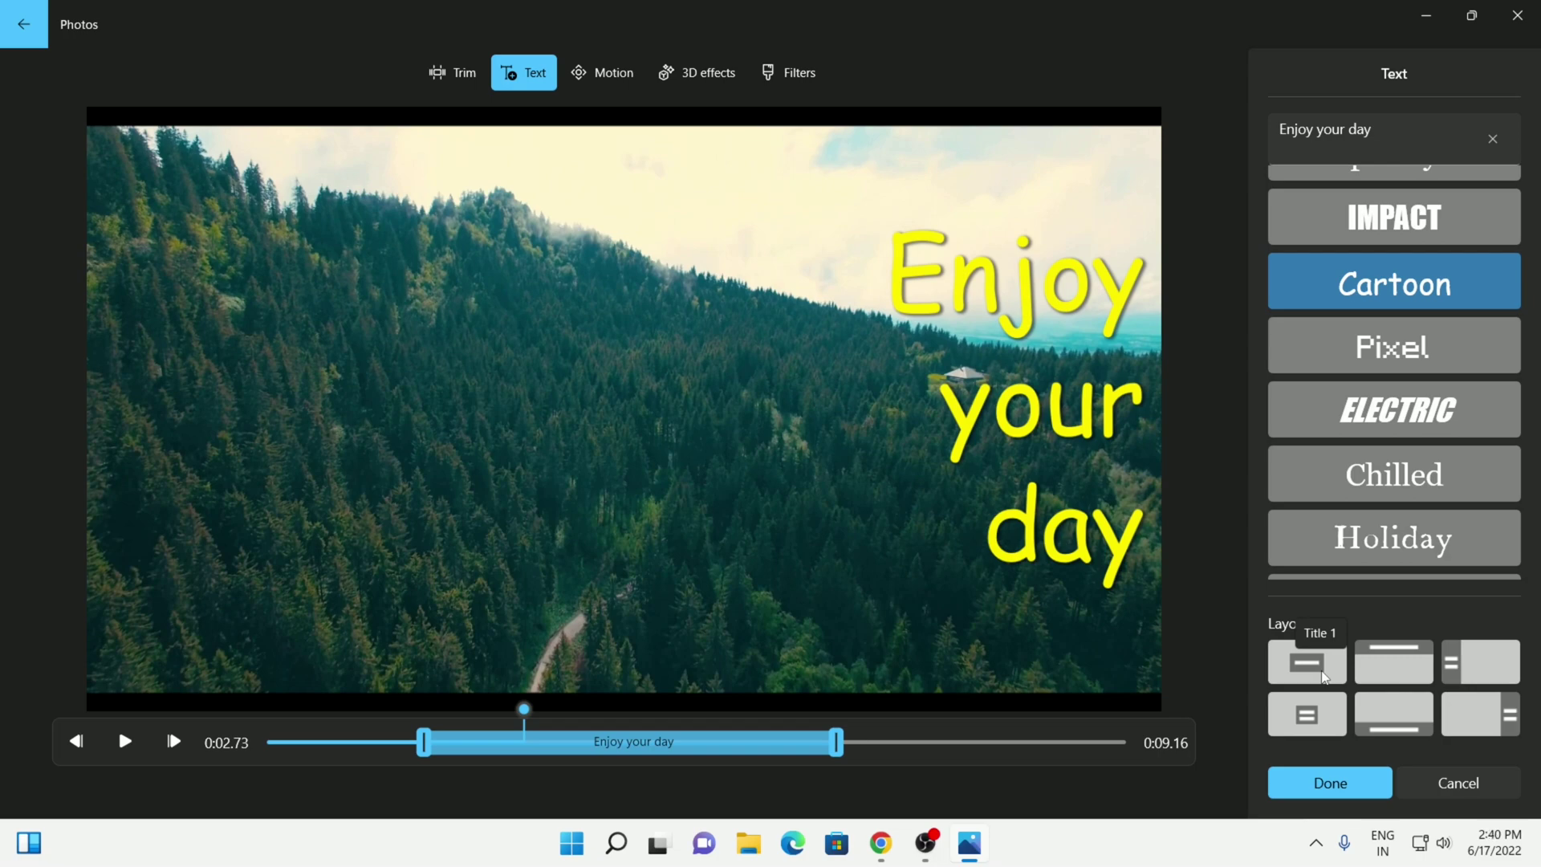
click(1332, 792)
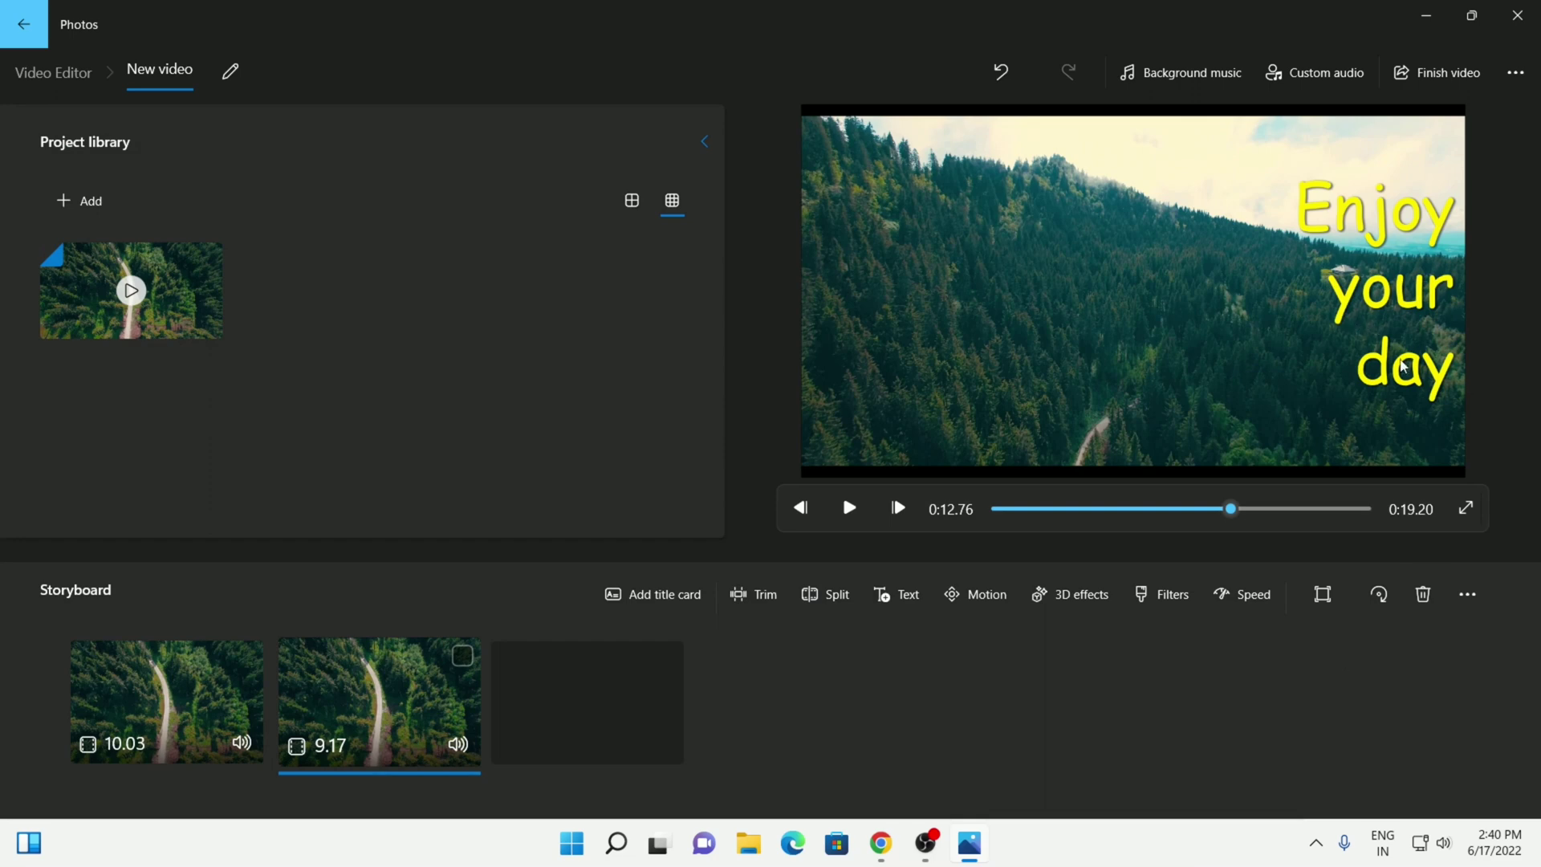
drag(1230, 509, 918, 518)
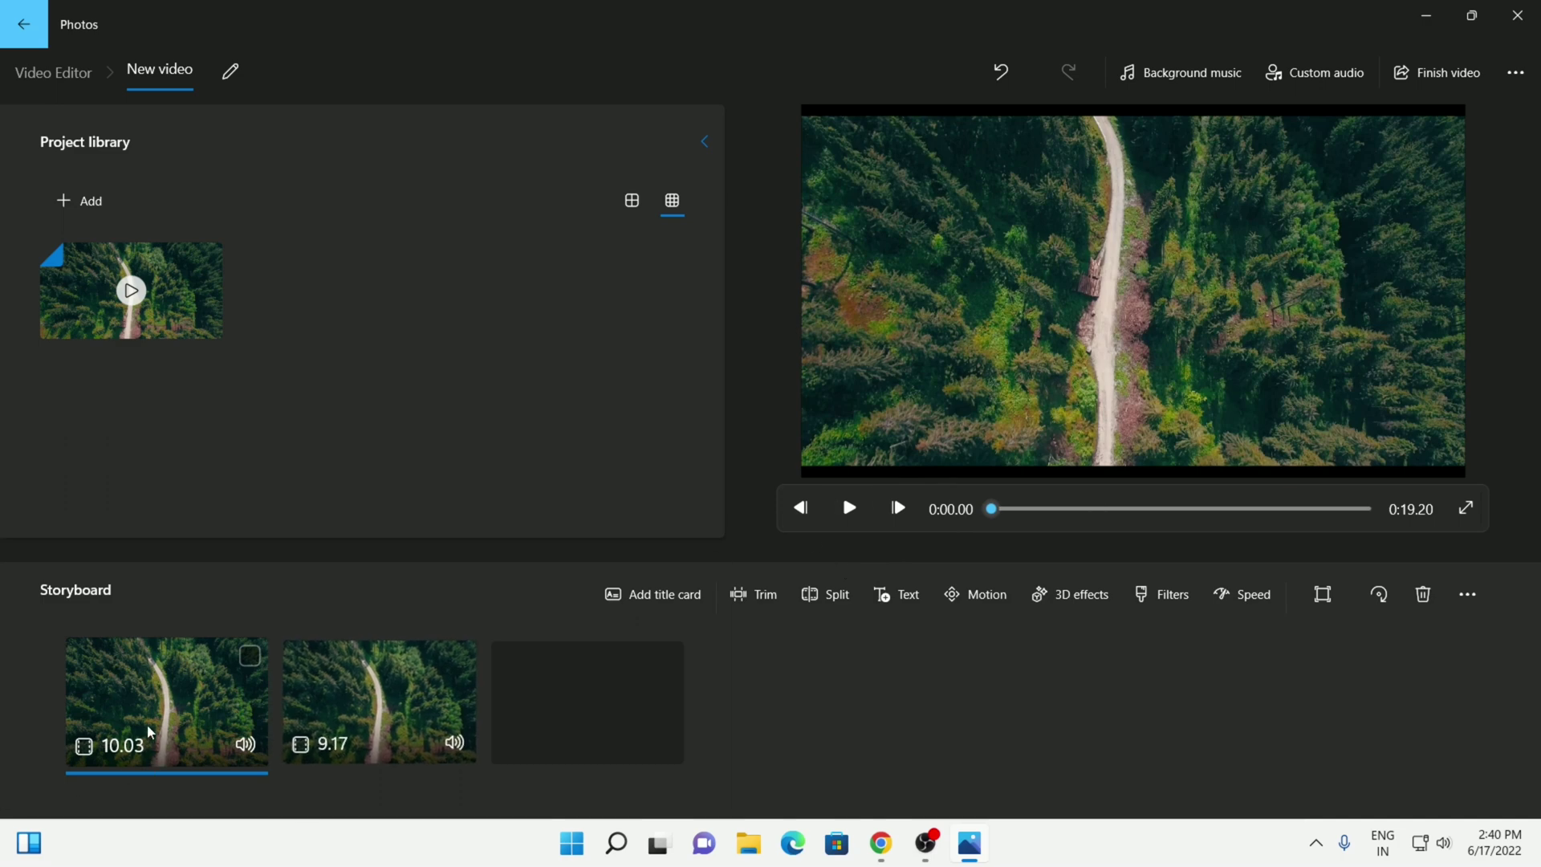
click(861, 521)
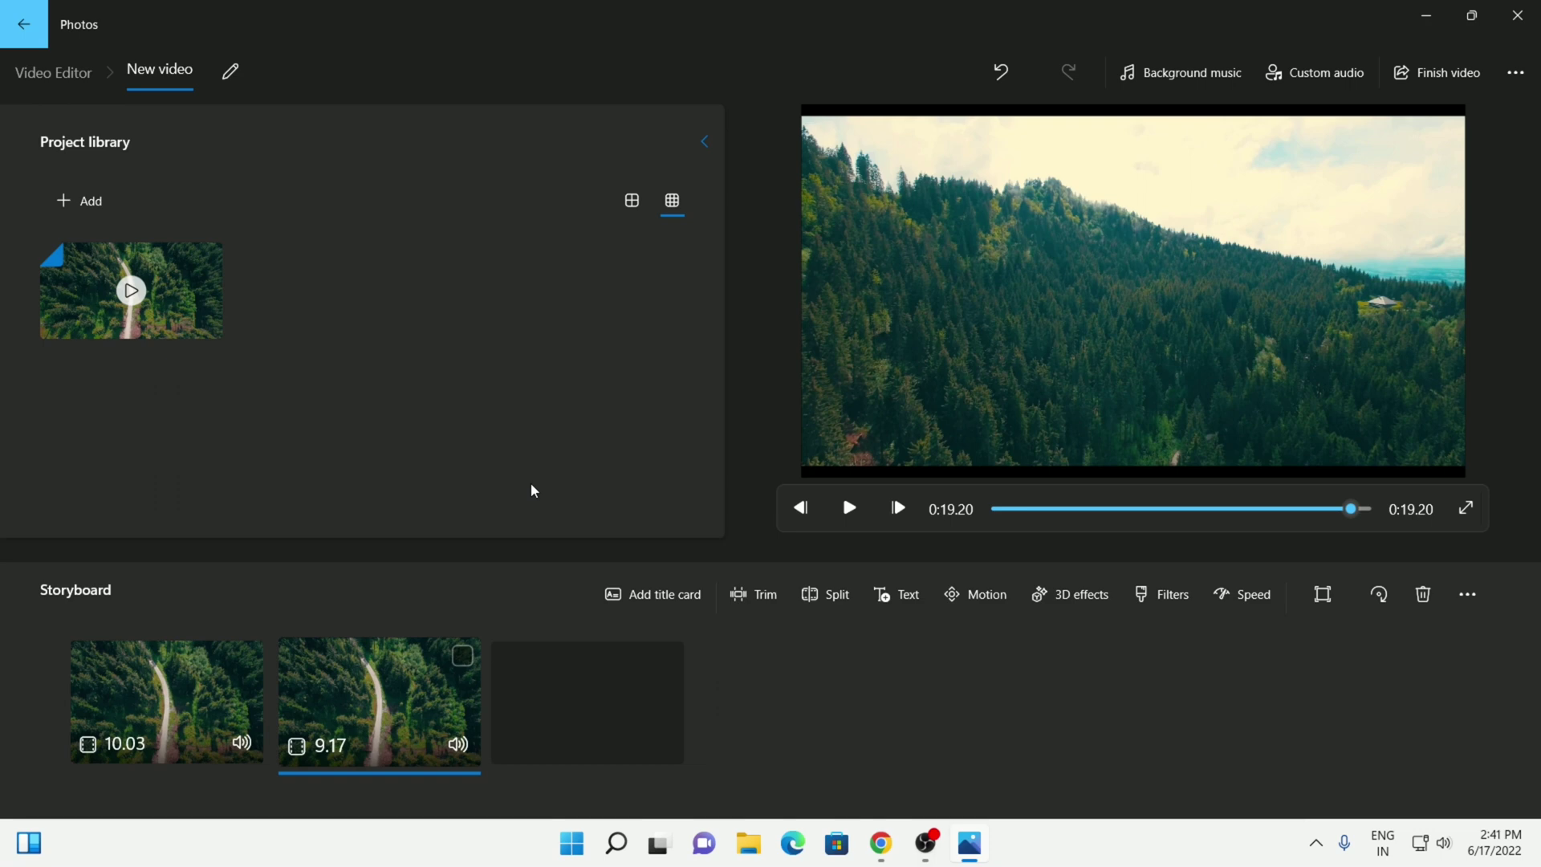
Step: Export the video at High 1080p as 'New video' MP4 on the Desktop, then close the player
click(1417, 74)
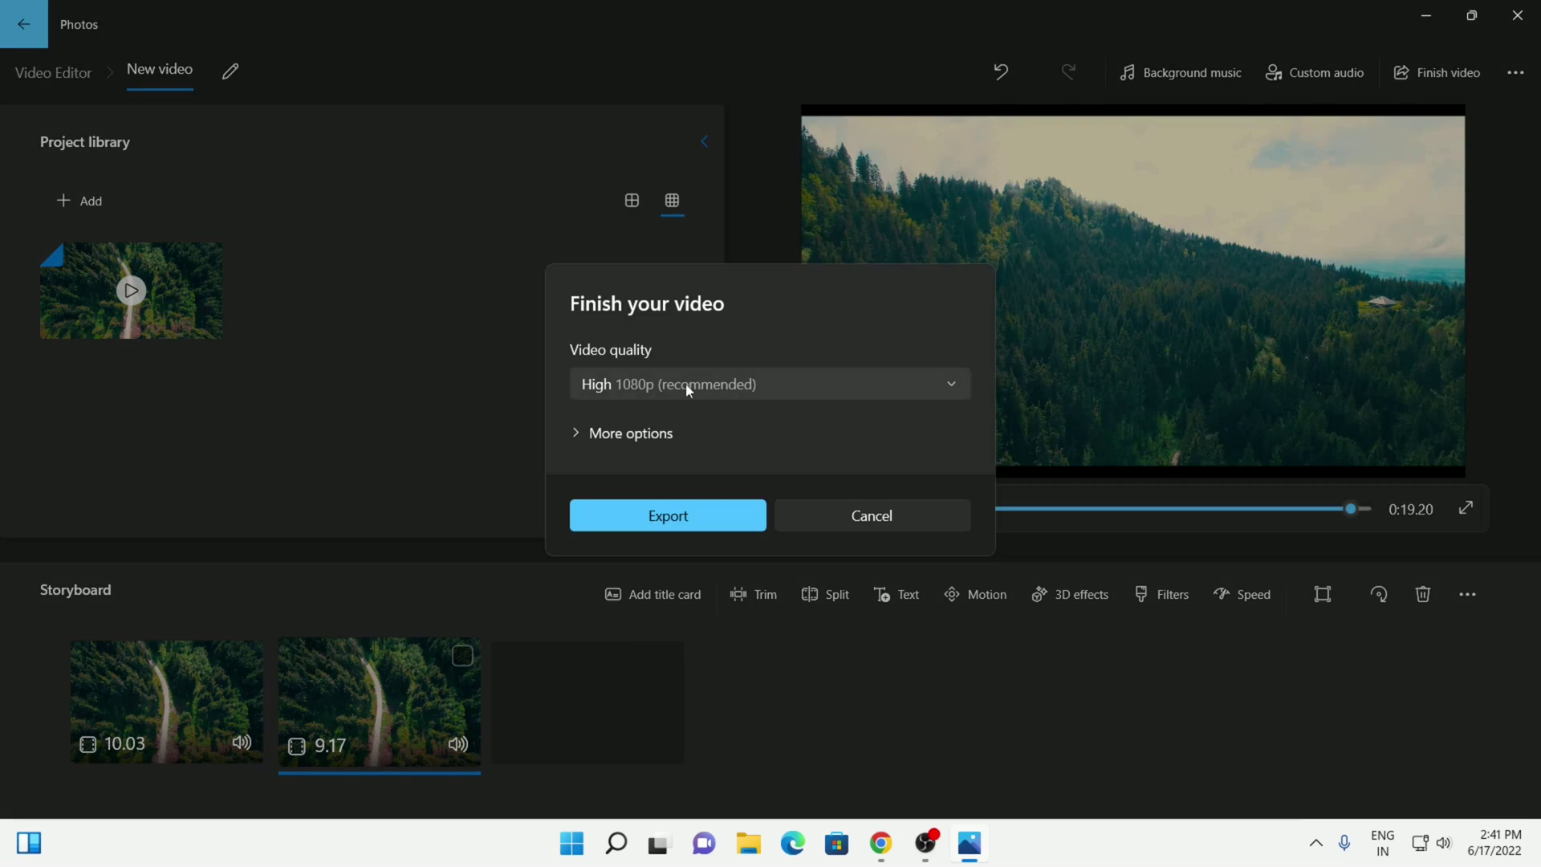
click(687, 514)
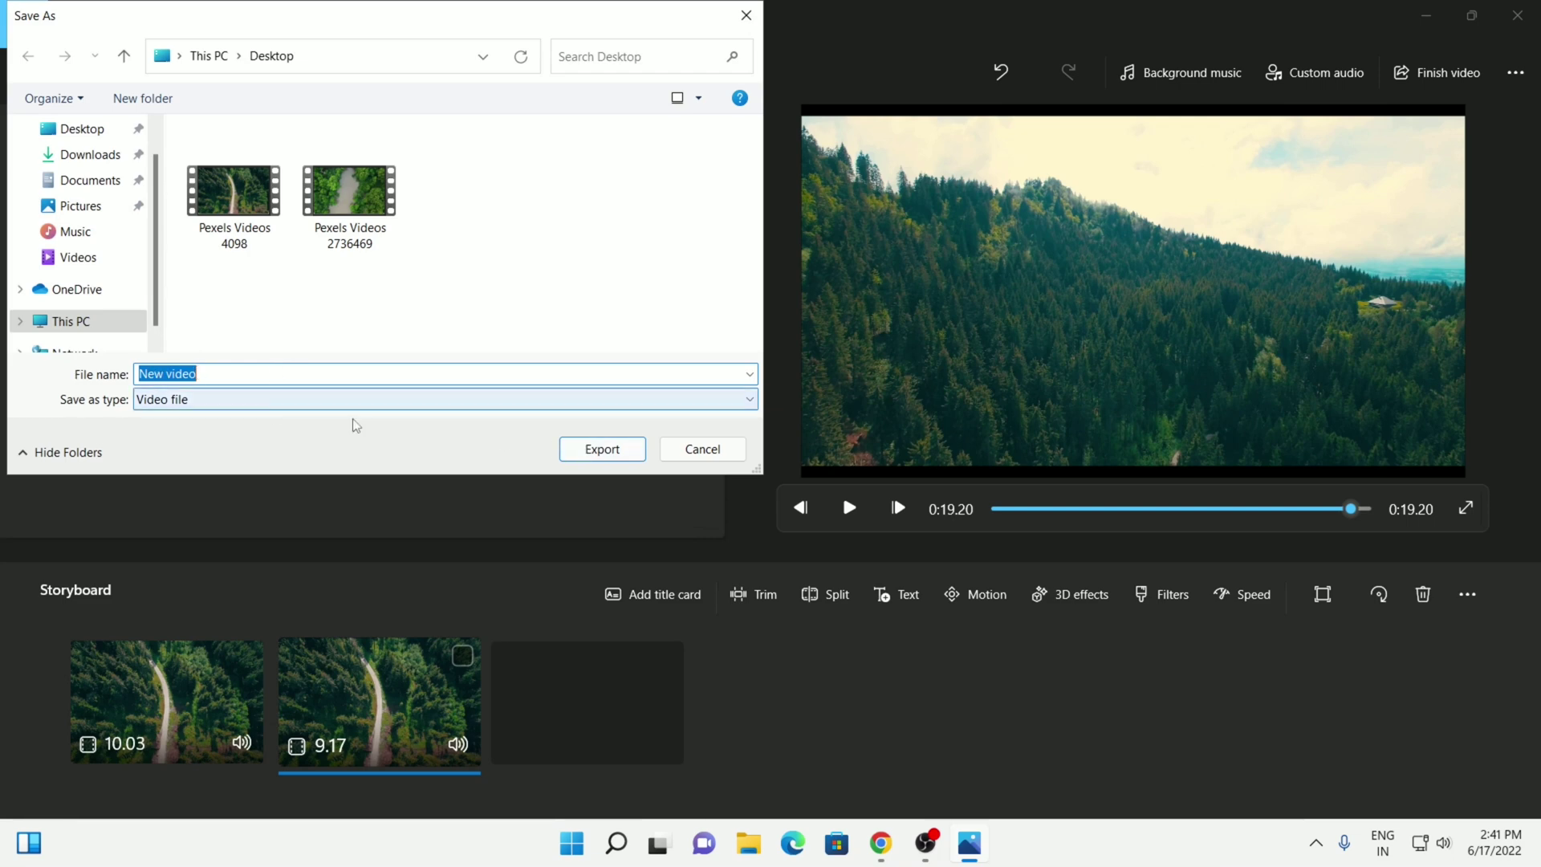
click(573, 449)
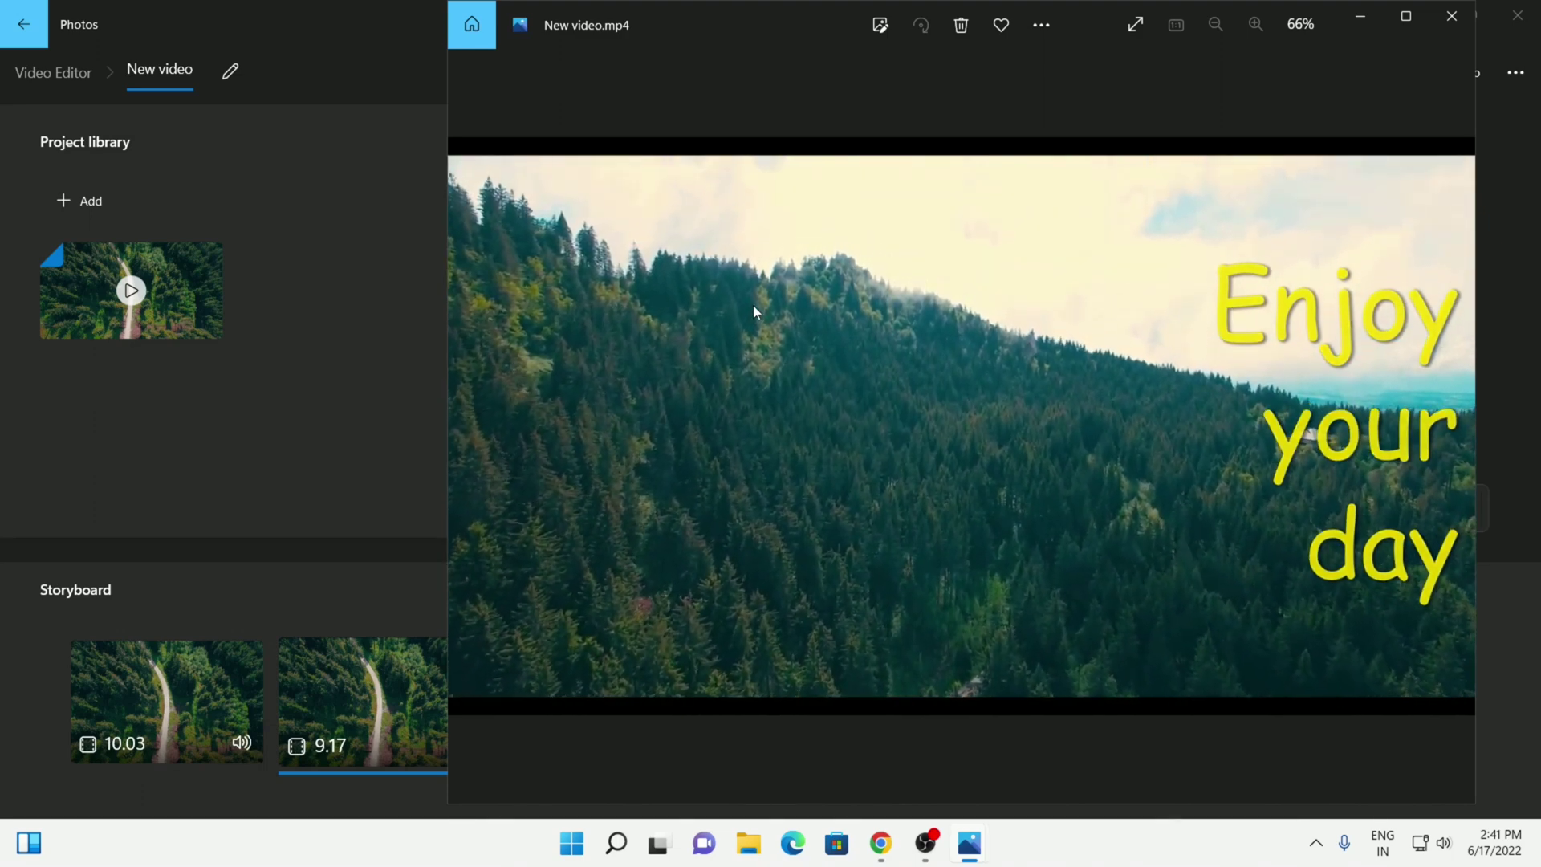
click(1452, 18)
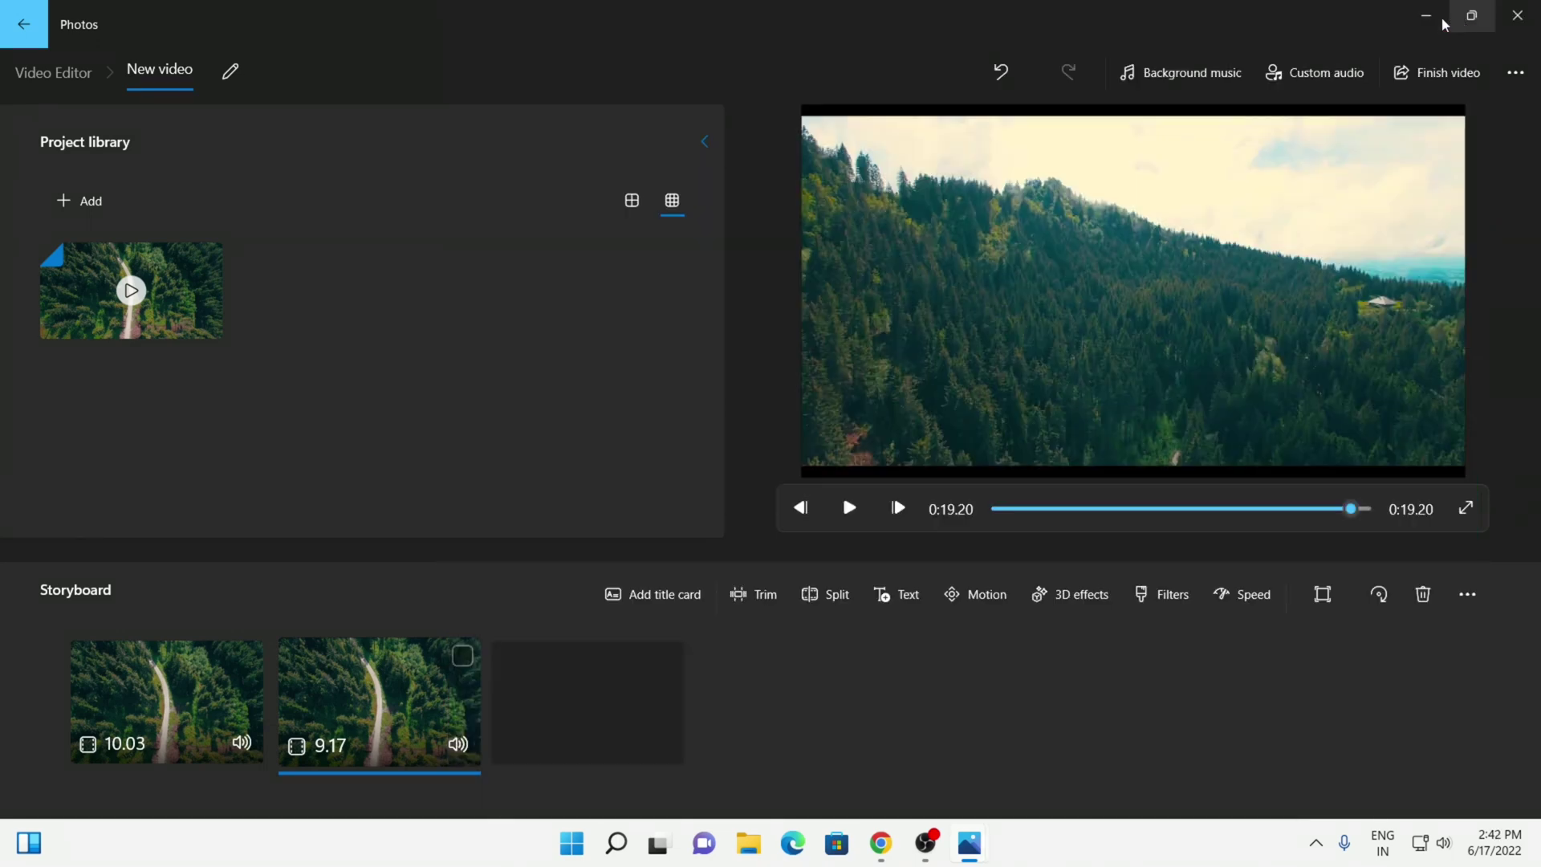